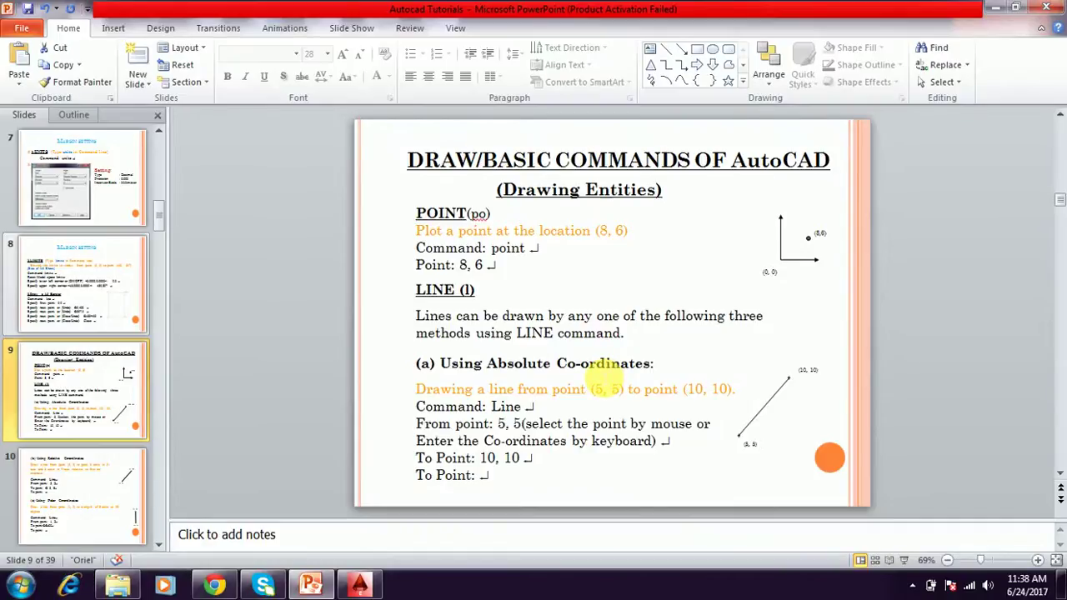
- Show the presentation's title slide and return to slide 9 on the basic drawing commands
scroll(86, 231, "up", 6)
left_click(101, 182)
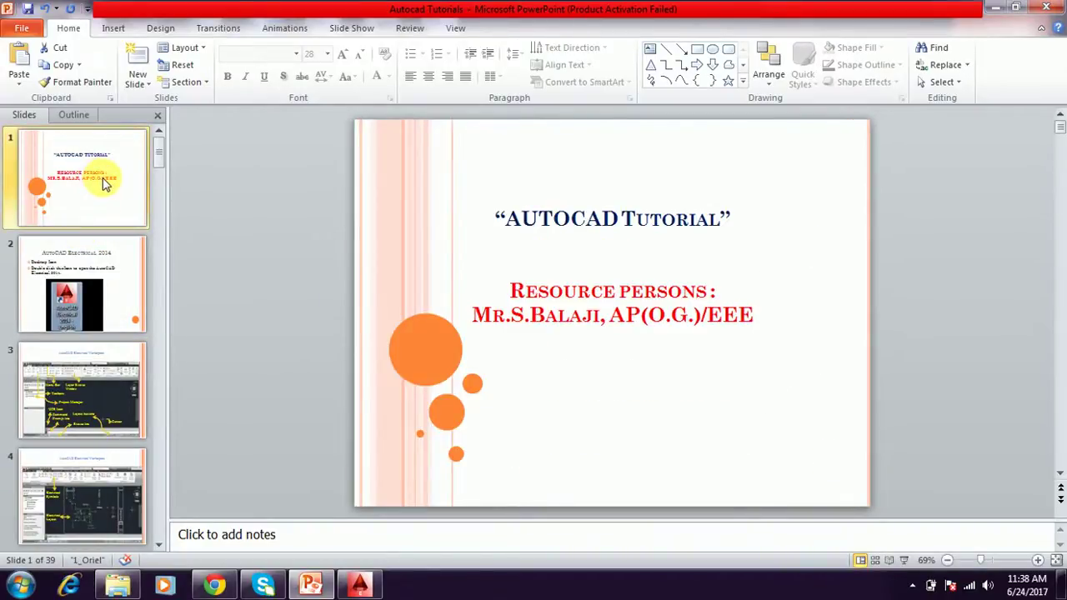
scroll(112, 267, "down", 6)
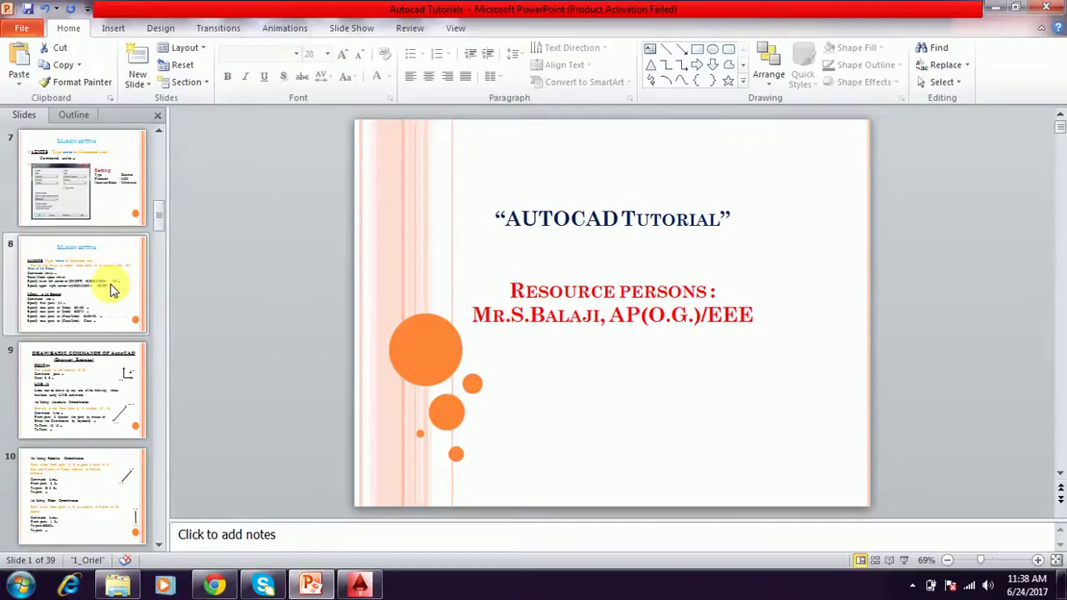
left_click(94, 375)
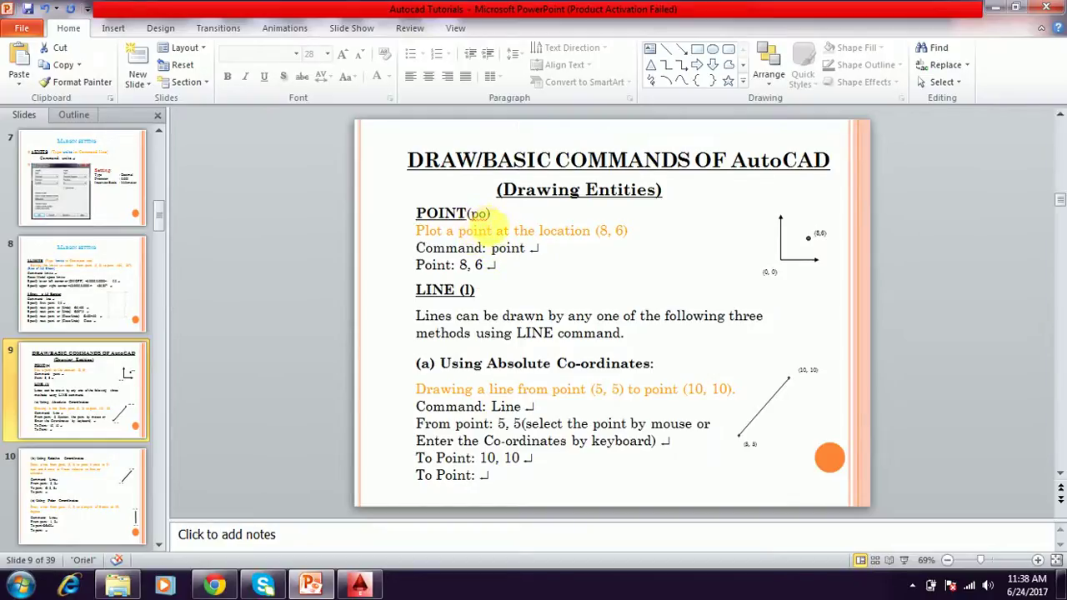
- Switch to AutoCAD Electrical and toggle the drawing grid display on and off again
left_click(368, 587)
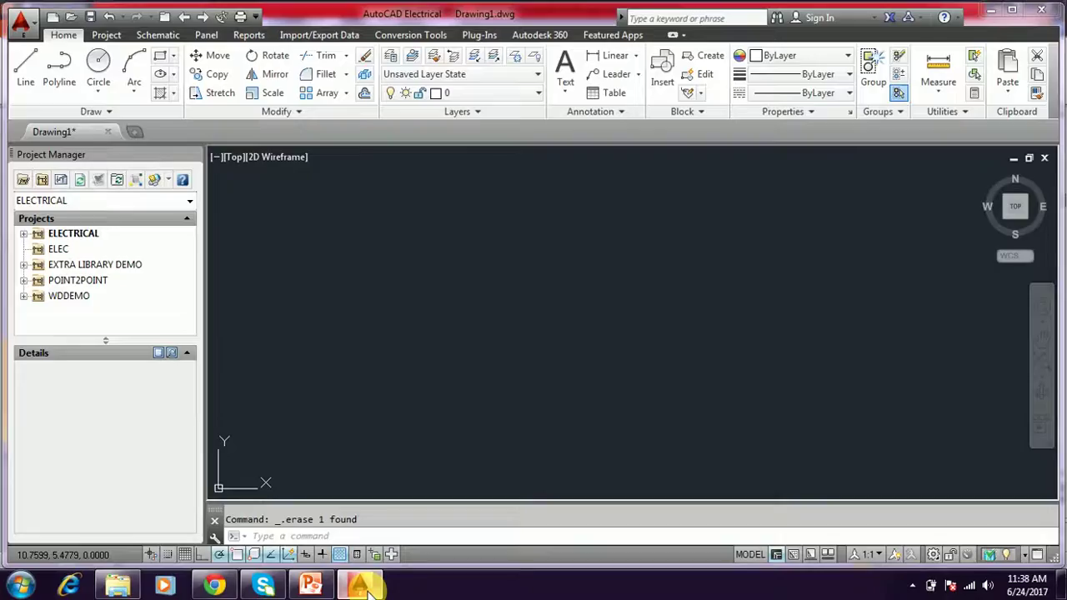
left_click(184, 555)
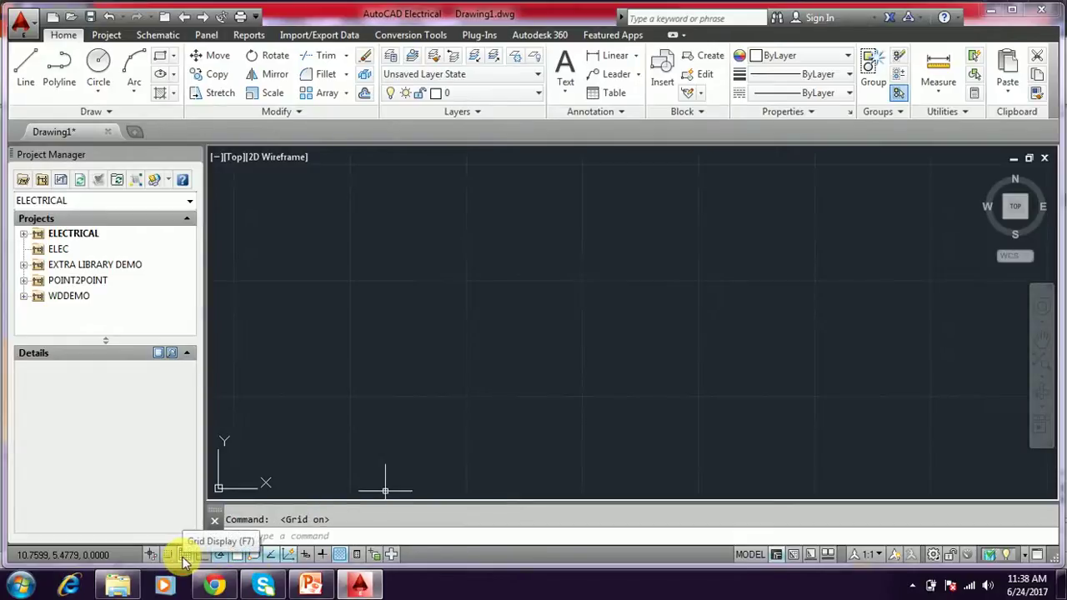
left_click(185, 556)
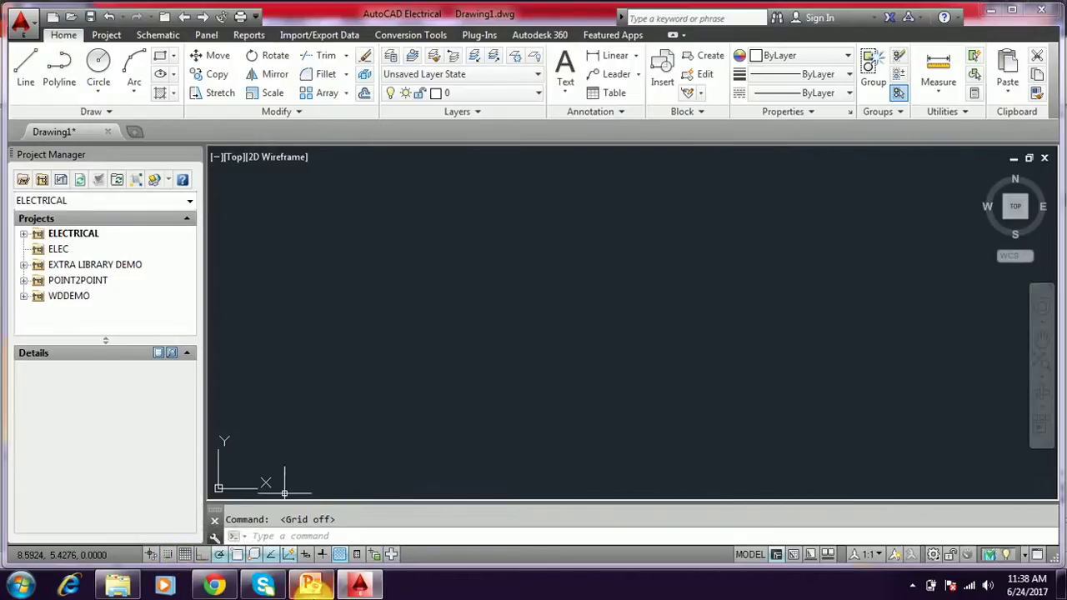
- Check the Point example on the PowerPoint slide and plot a point at 10,6 in AutoCAD Electrical with the Point command
left_click(310, 585)
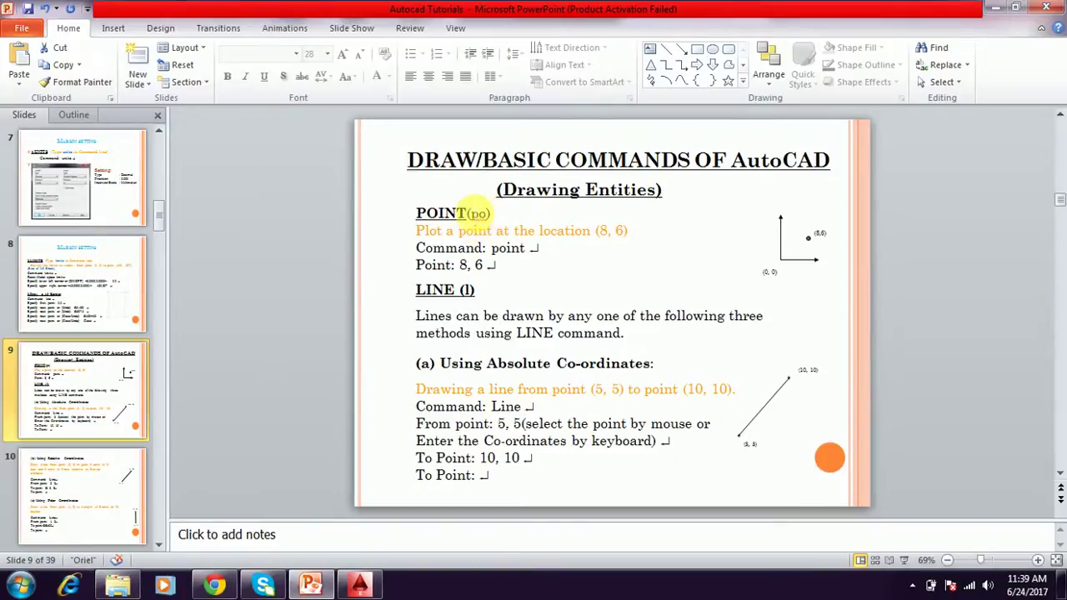
left_click(359, 586)
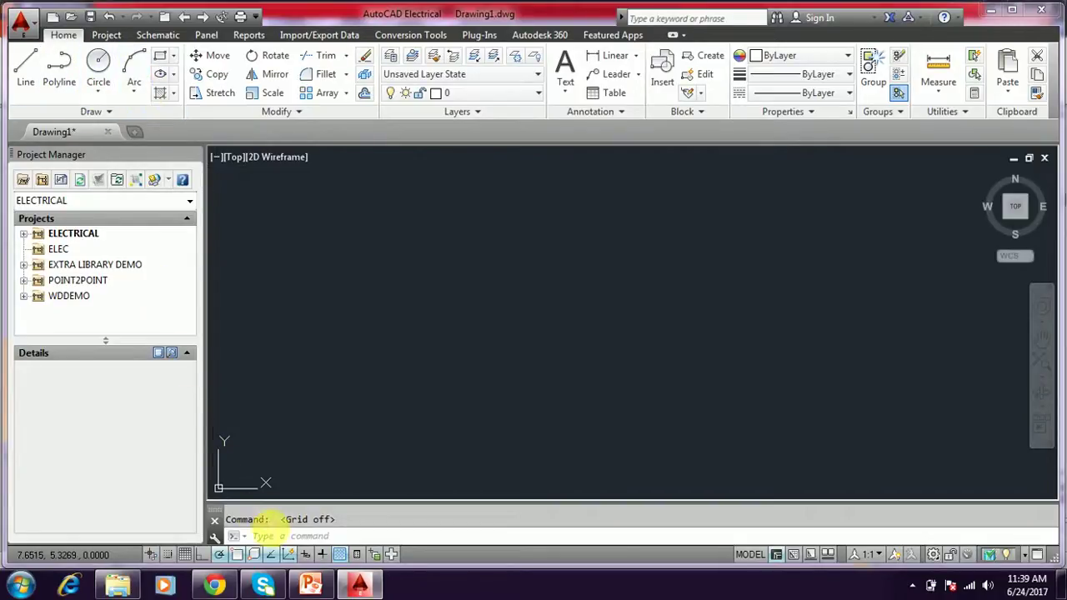
left_click(269, 535)
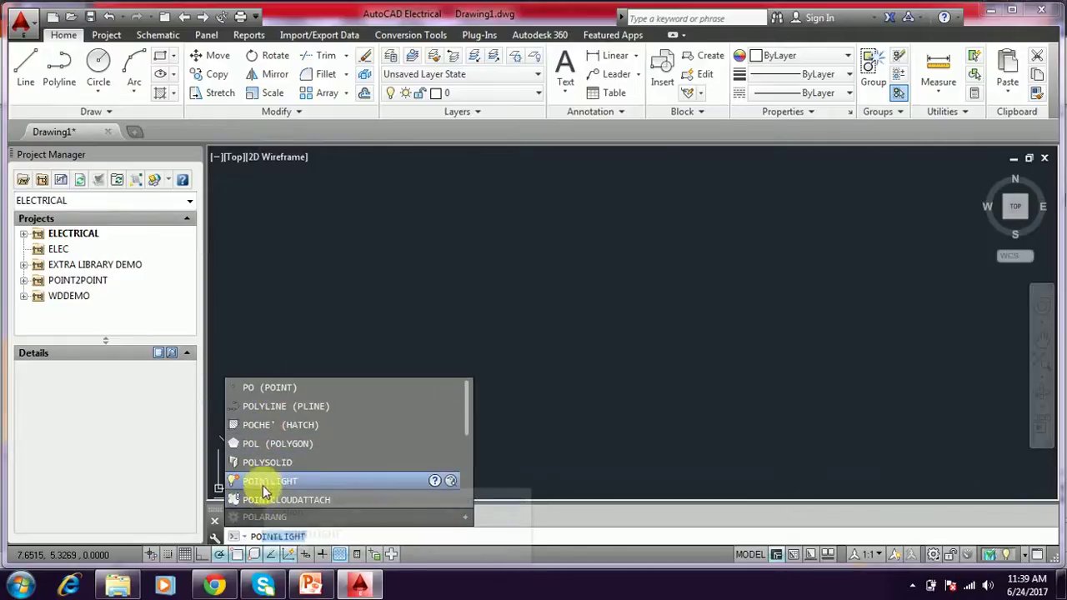
left_click(272, 397)
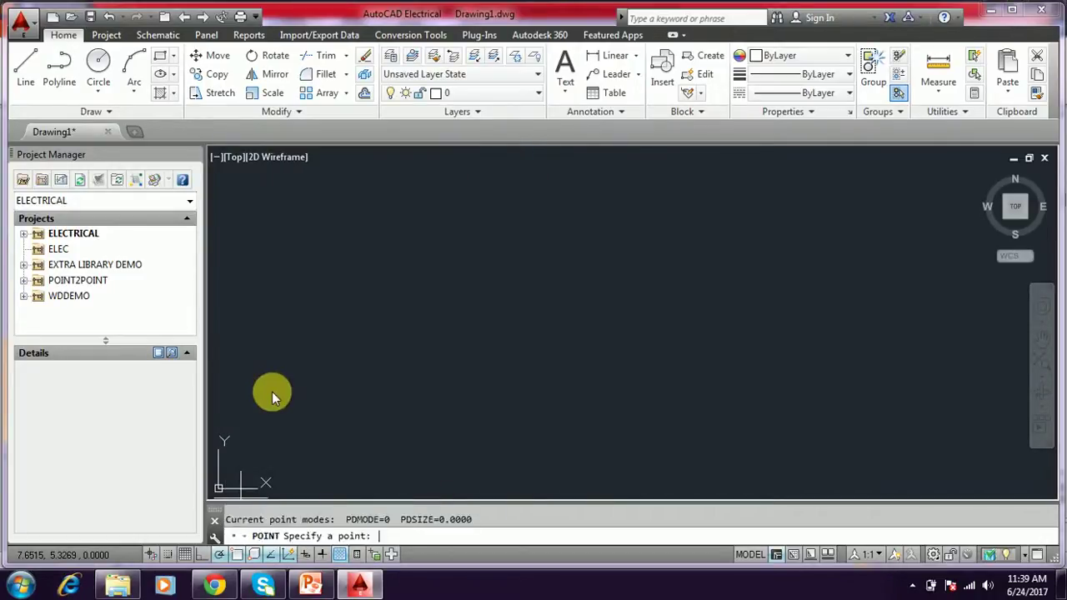
left_click(316, 589)
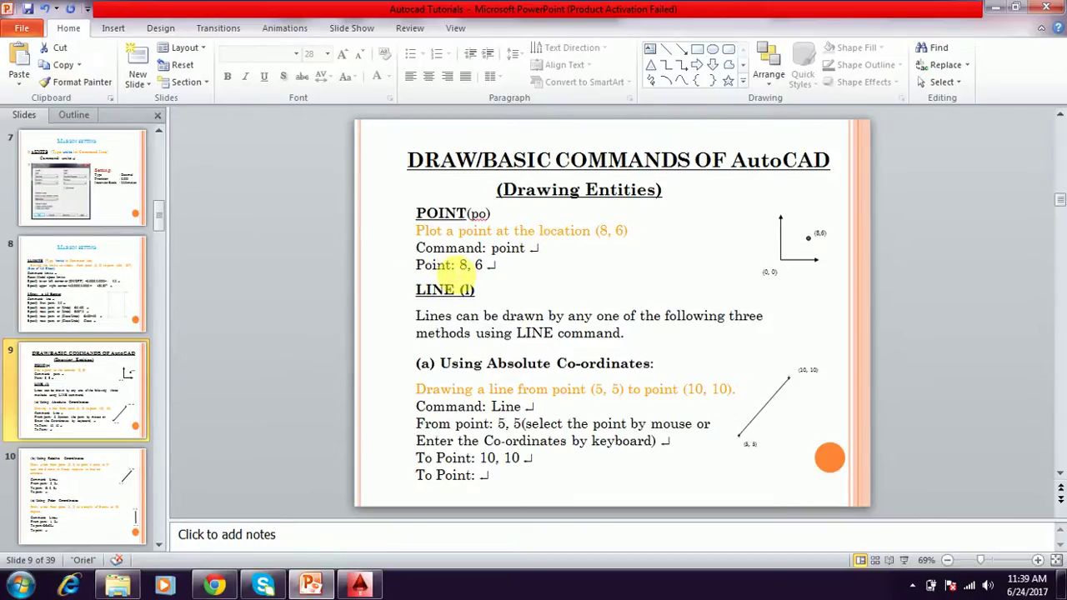
left_click(357, 587)
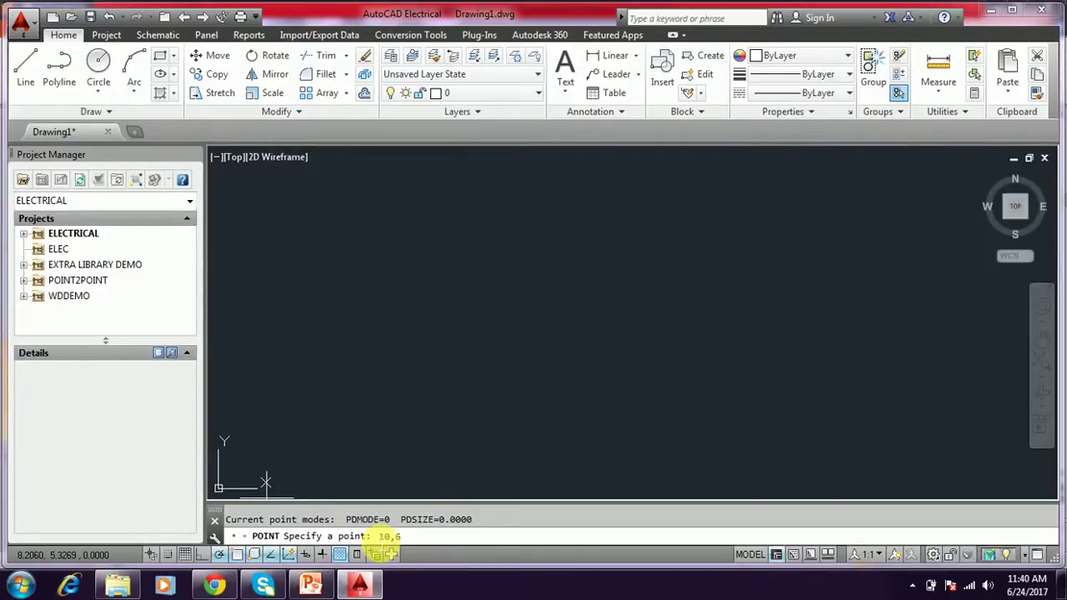
key("Return")
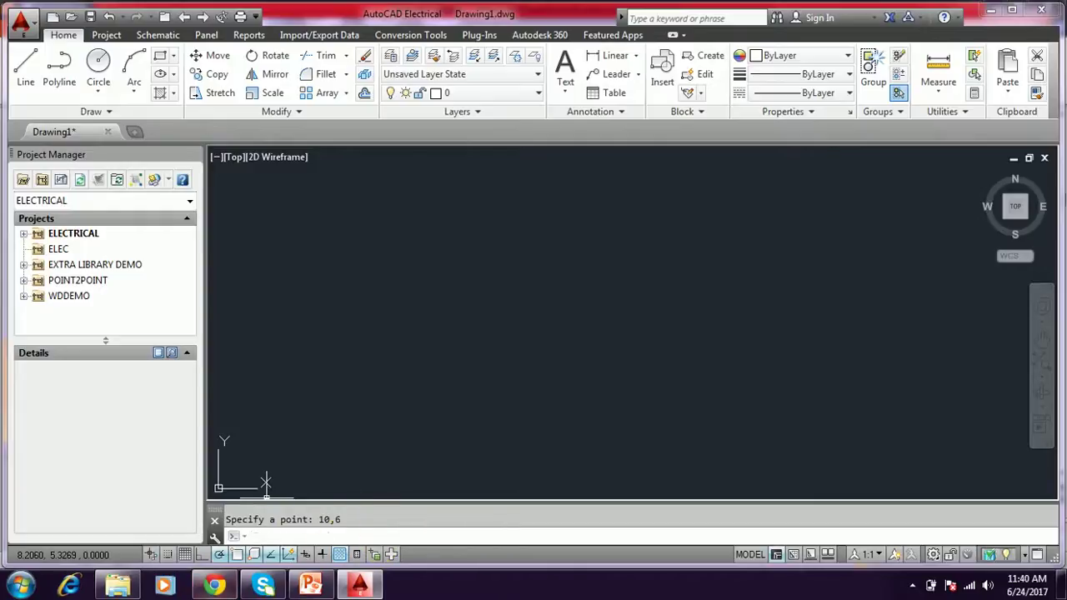
- Window-select the plotted point to highlight its location and clear the selection
left_click(348, 464)
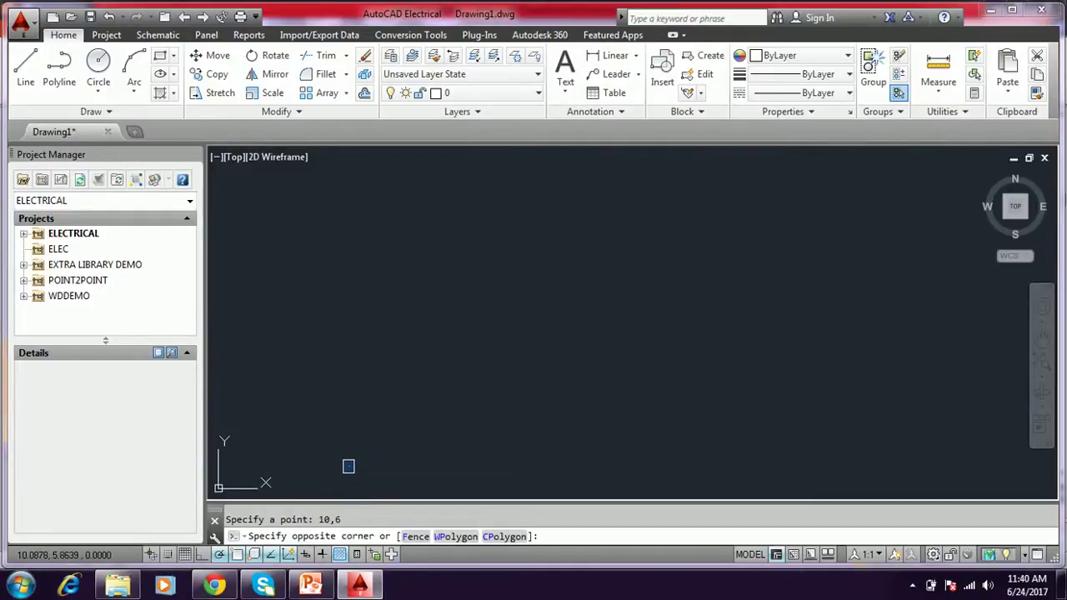
left_click(350, 469)
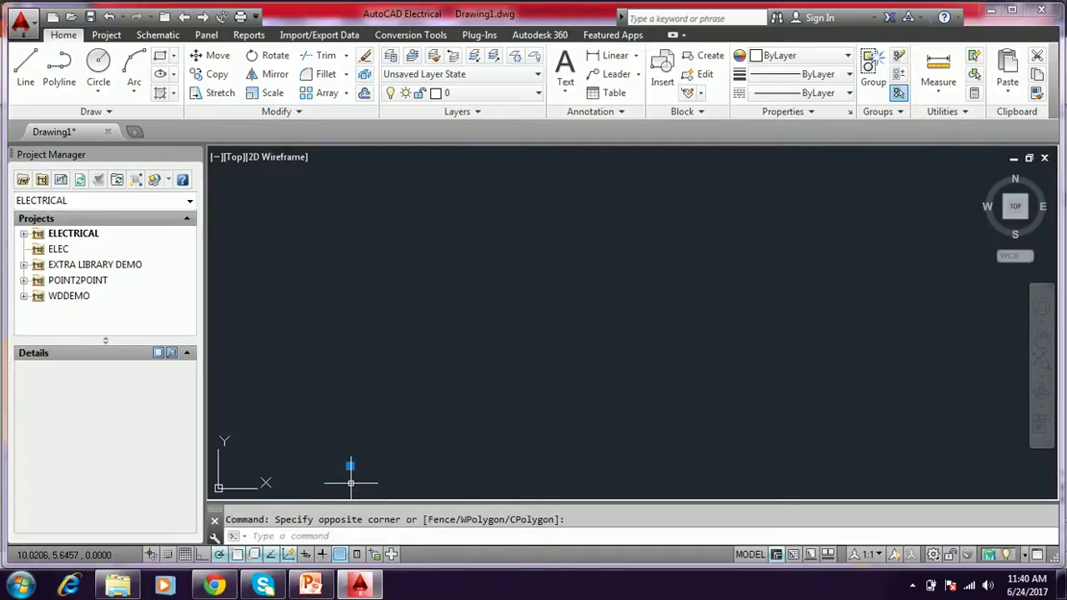
key("Escape")
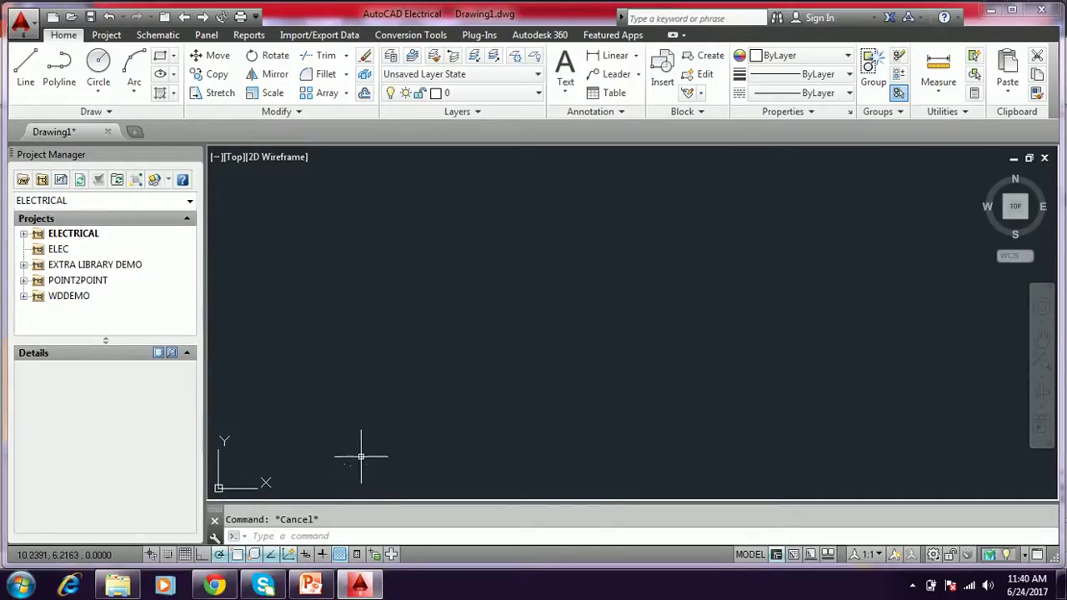
- Switch to PowerPoint and review the three Line methods on slides 9 and 10: absolute, relative and polar co-ordinates
left_click(310, 586)
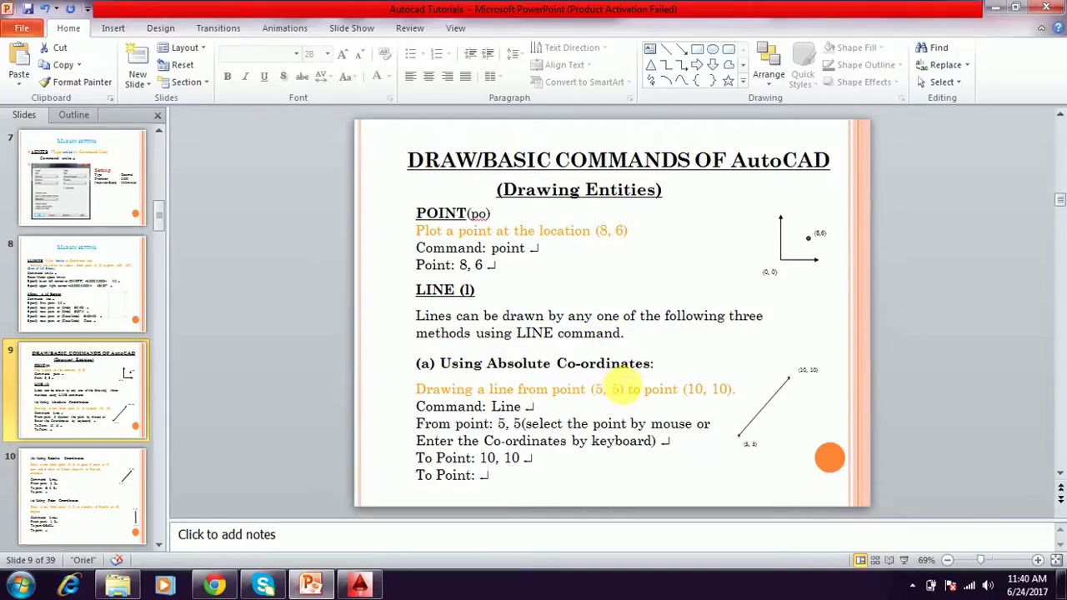
scroll(619, 388, "down", 2)
scroll(621, 381, "up", 1)
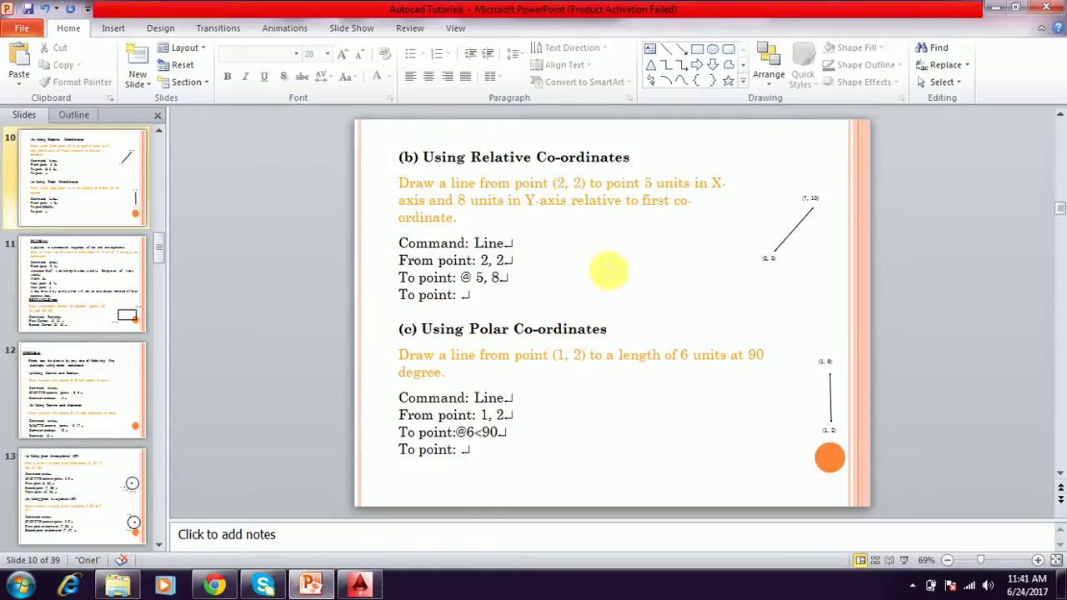
scroll(579, 279, "up", 1)
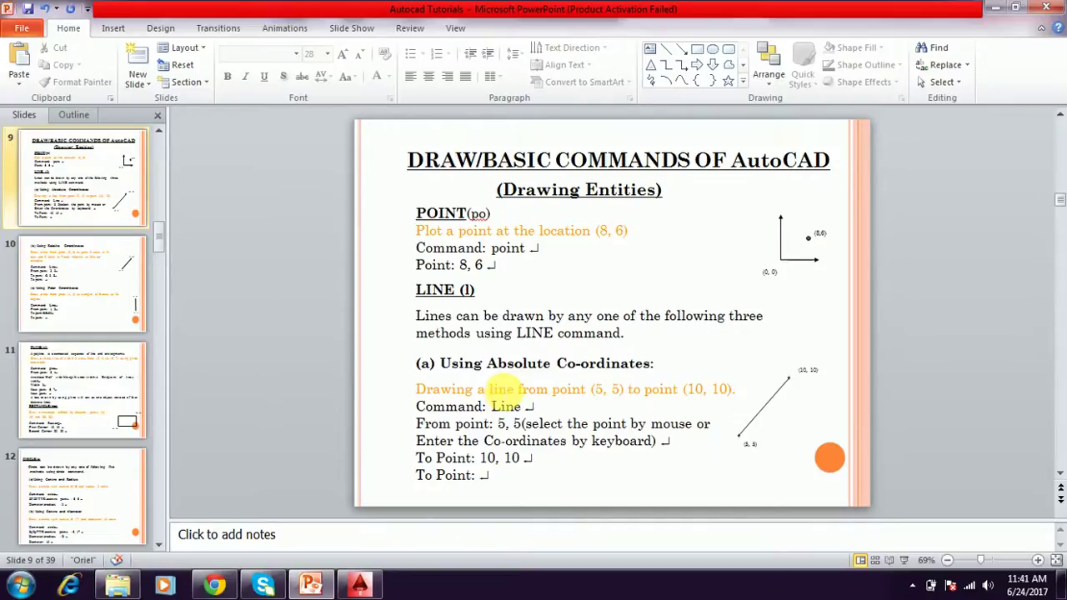
scroll(503, 389, "down", 1)
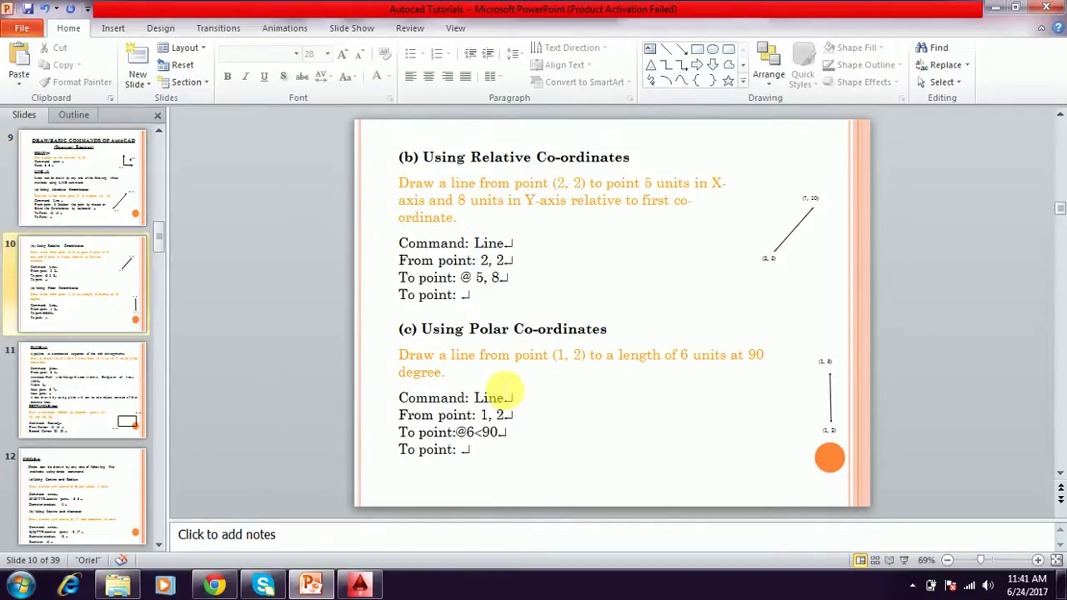
scroll(503, 389, "up", 1)
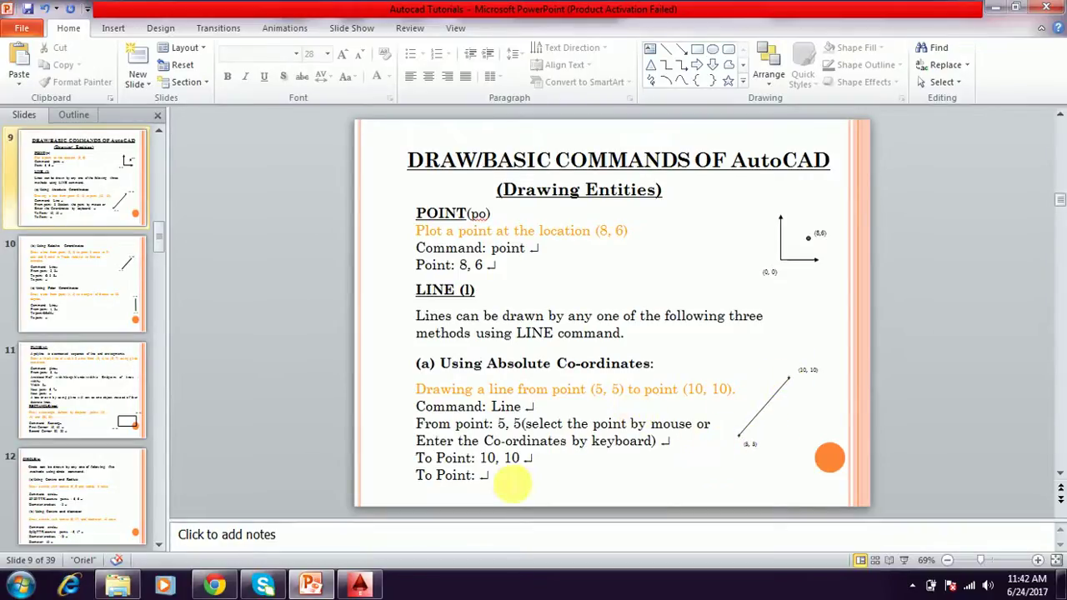
- Switch to AutoCAD Electrical and draw a line from 5,5 to 10,10 using absolute coordinates, ending the Line command
left_click(360, 586)
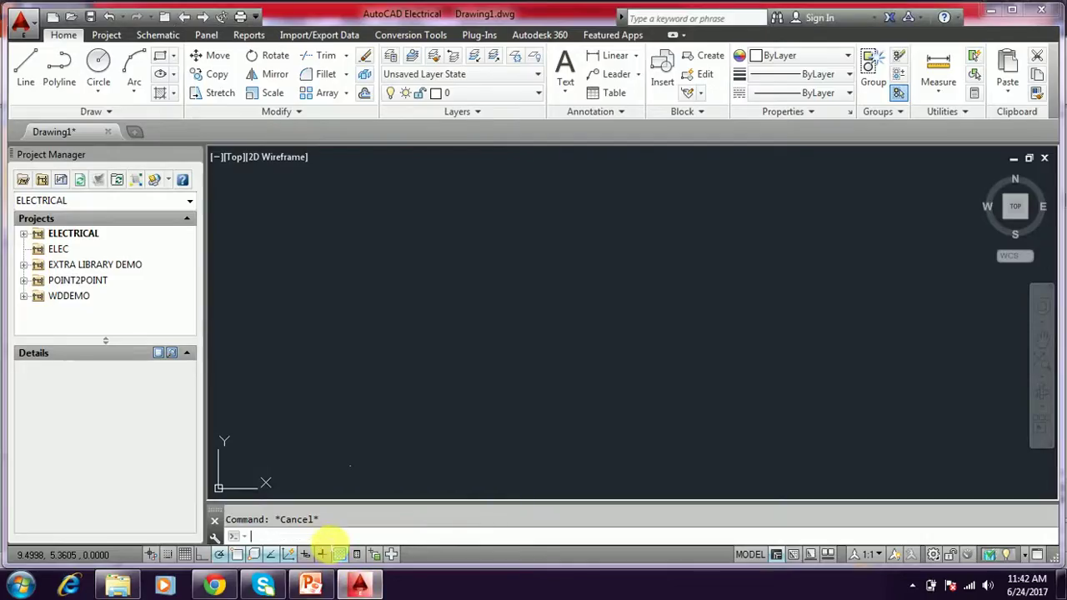
type("l")
key("Return")
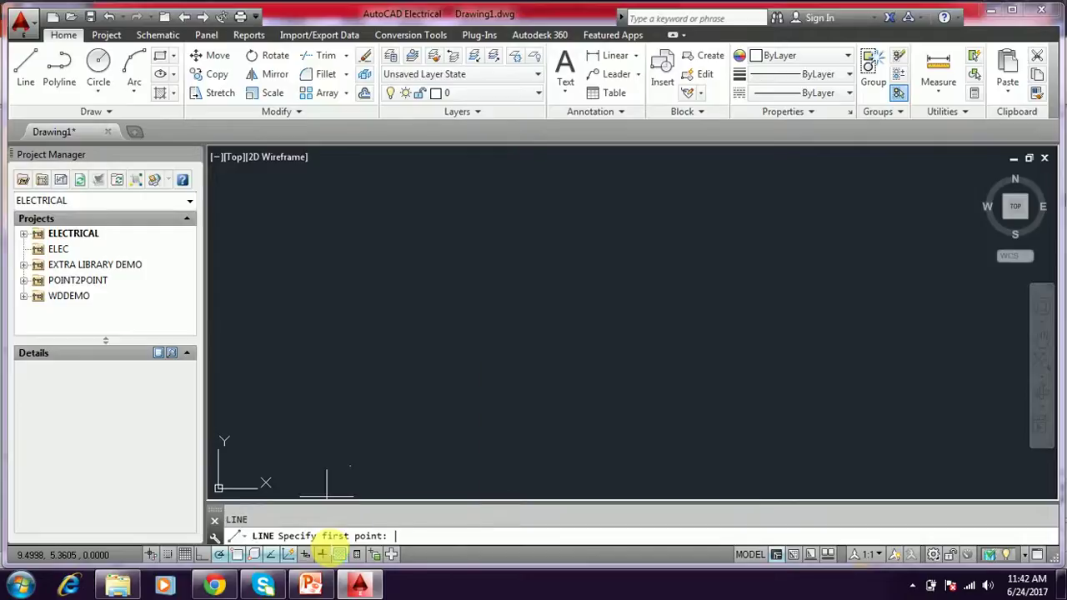
left_click(271, 555)
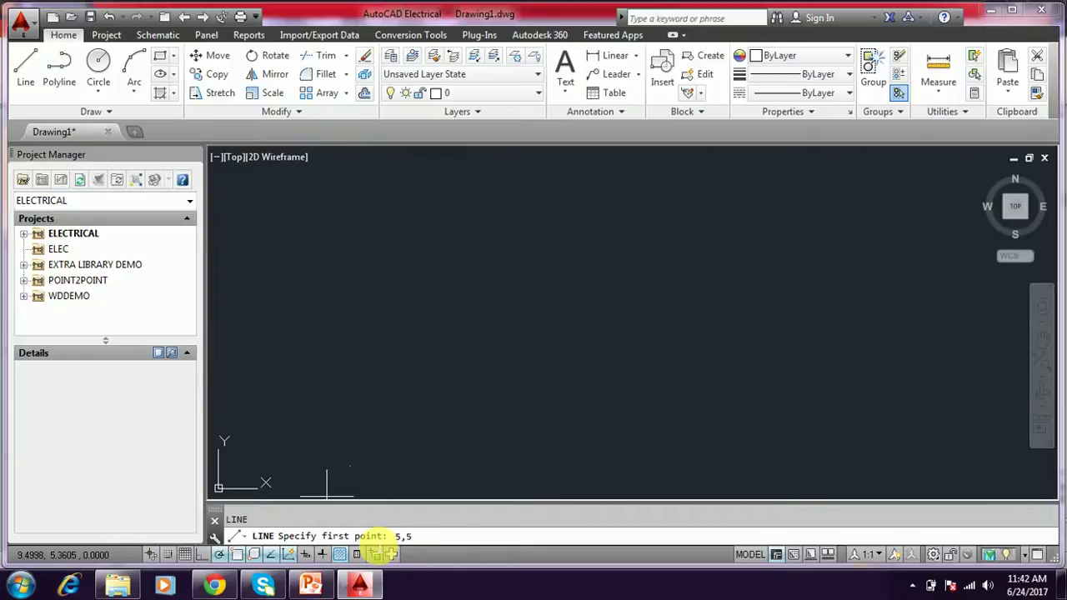
key("Return")
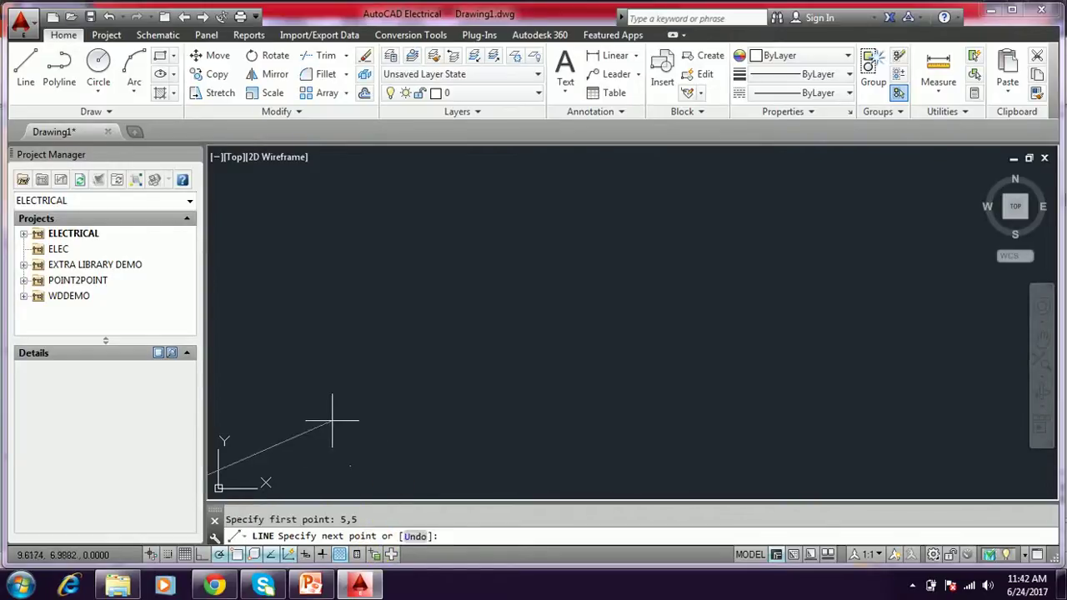
scroll(353, 422, "down", 1)
scroll(338, 425, "up", 2)
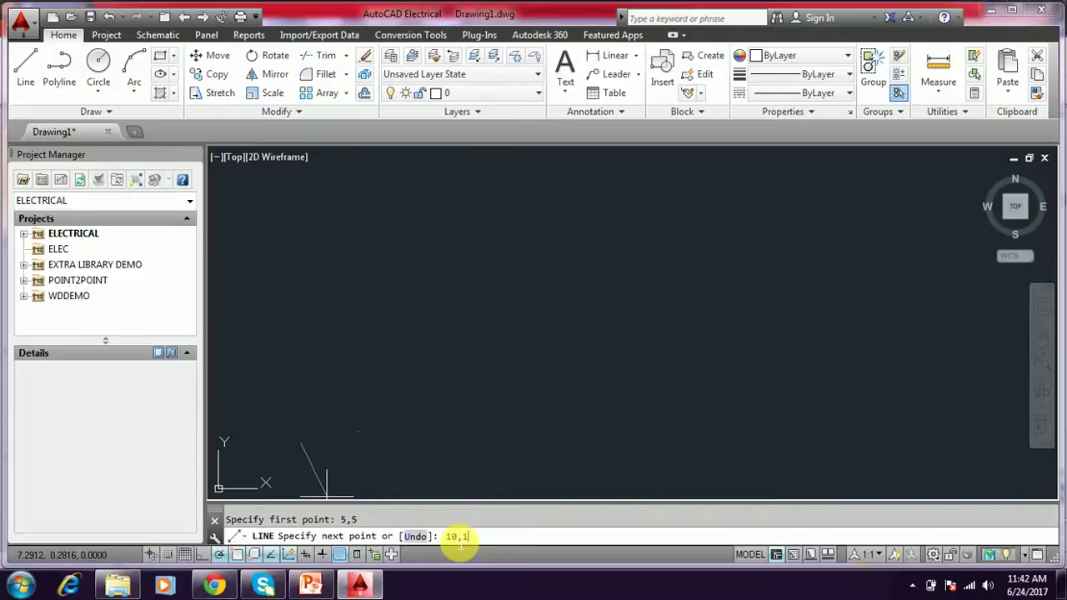
key("Return")
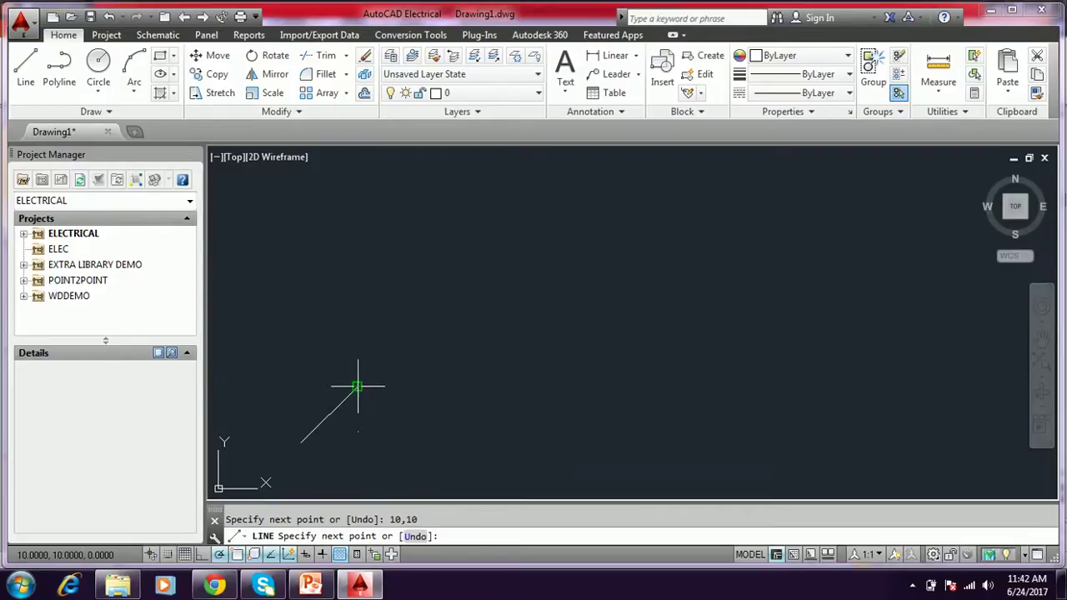
left_click(34, 555)
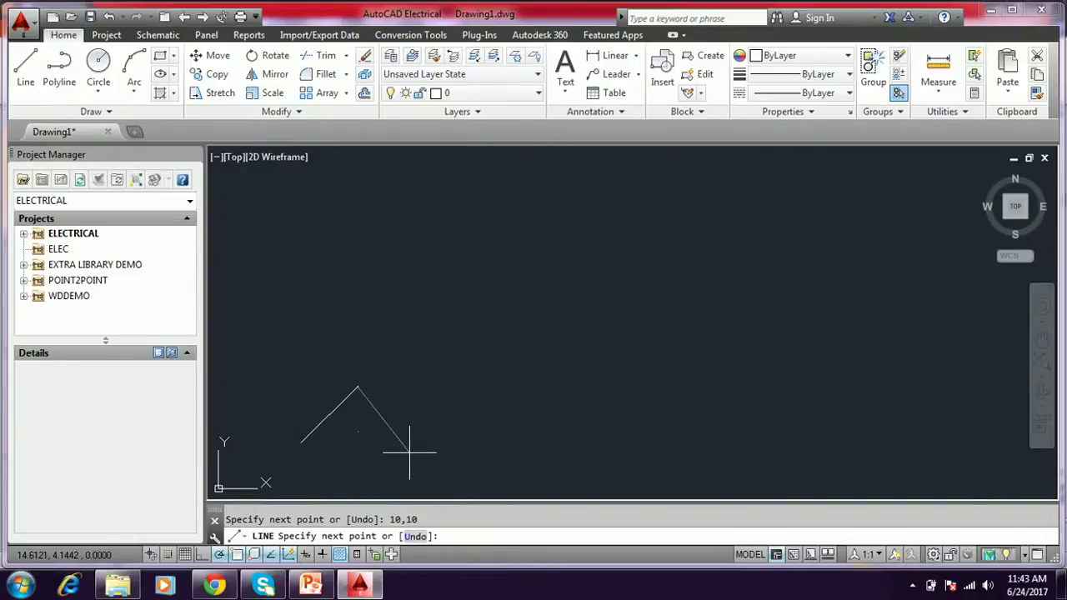
key("Return")
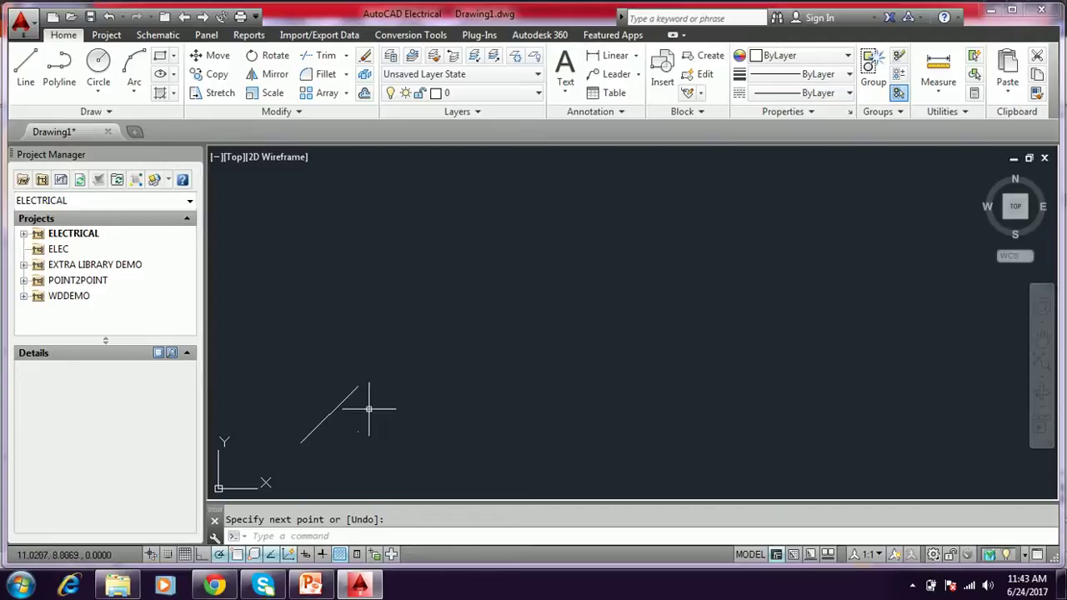
- Switch to PowerPoint and read the relative co-ordinates line example on slide 10
left_click(310, 588)
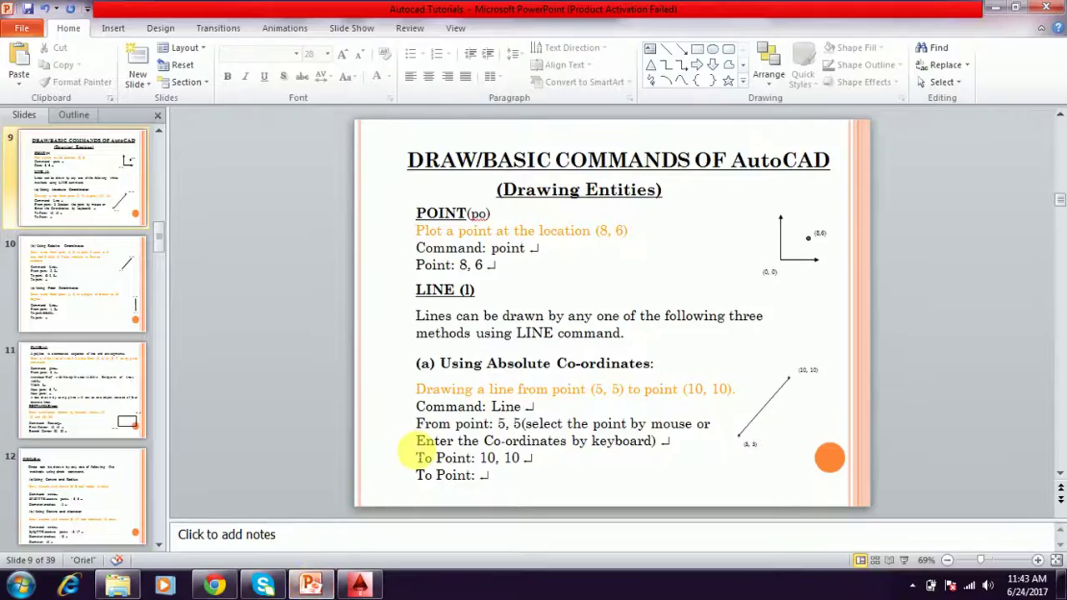
scroll(417, 453, "down", 1)
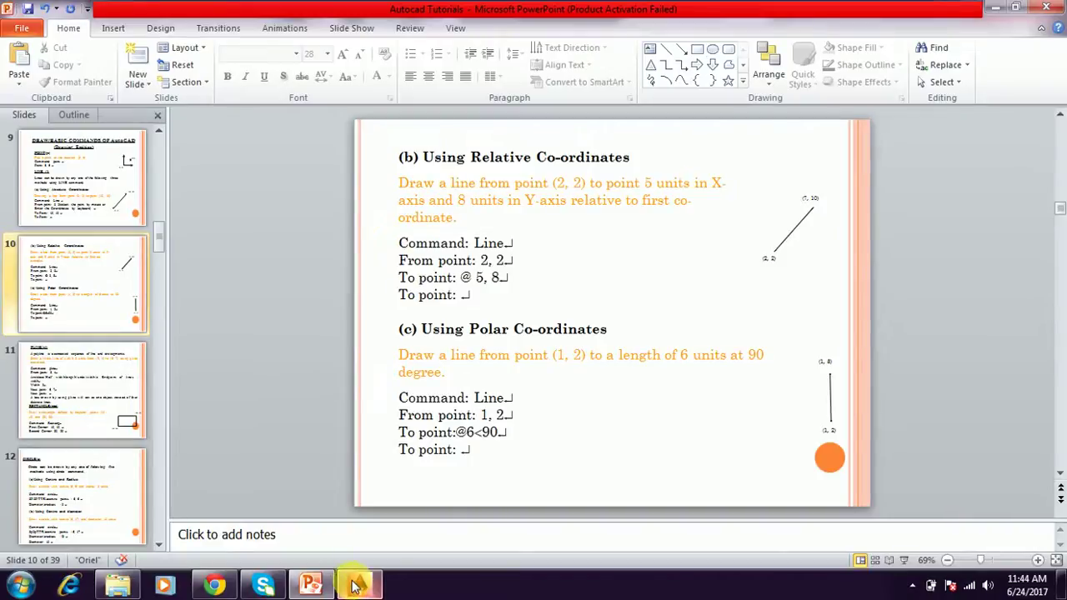
mouse_move(355, 586)
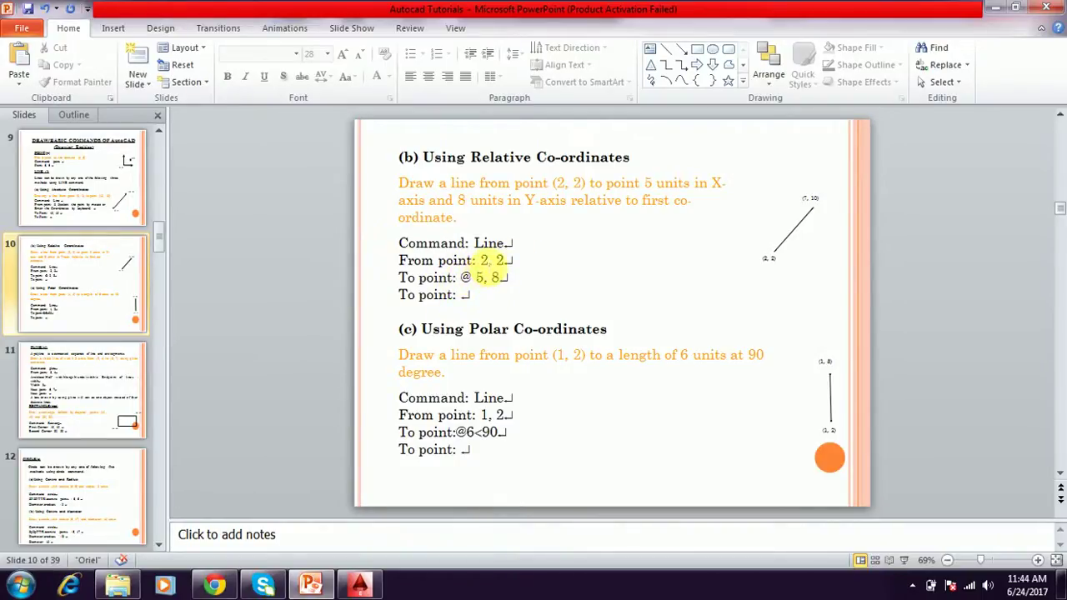
- Switch to AutoCAD Electrical and draw a line from 2,2 to the relative point @5,8, checking the example on slide 10
left_click(360, 586)
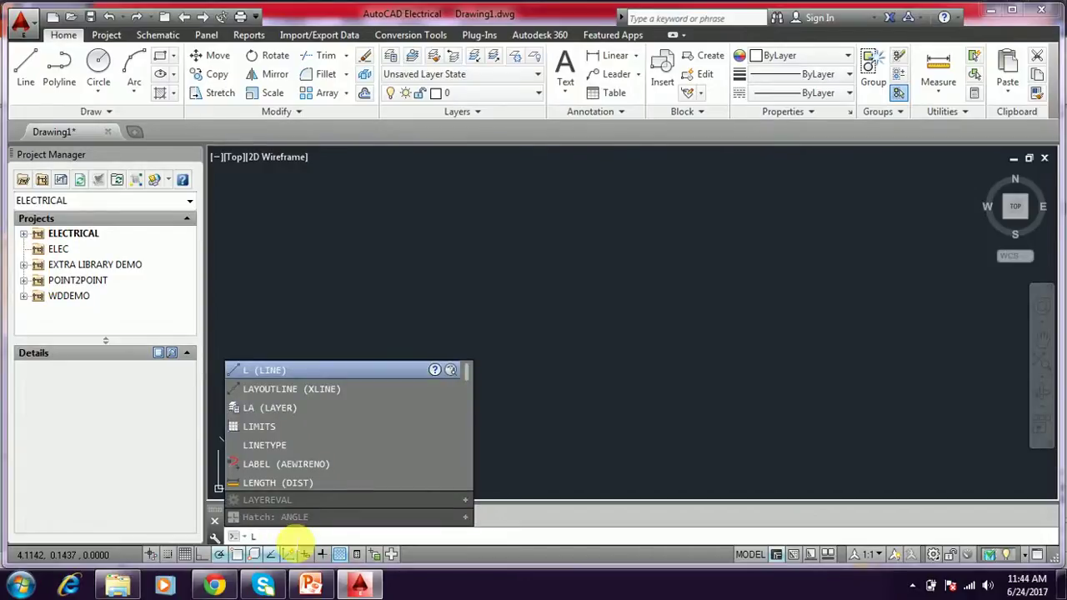
key("Return")
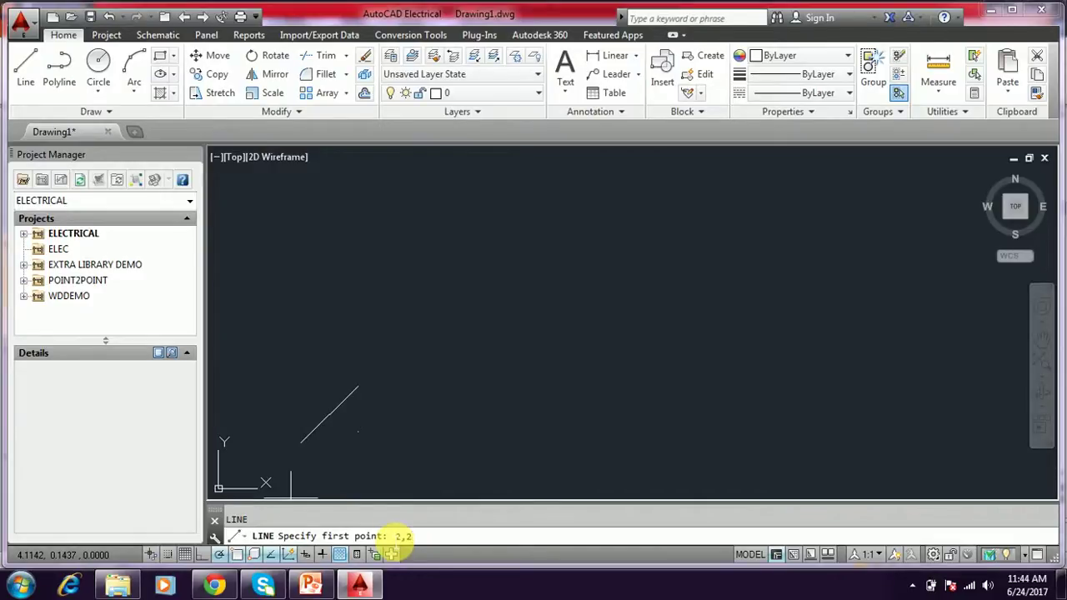
key("Return")
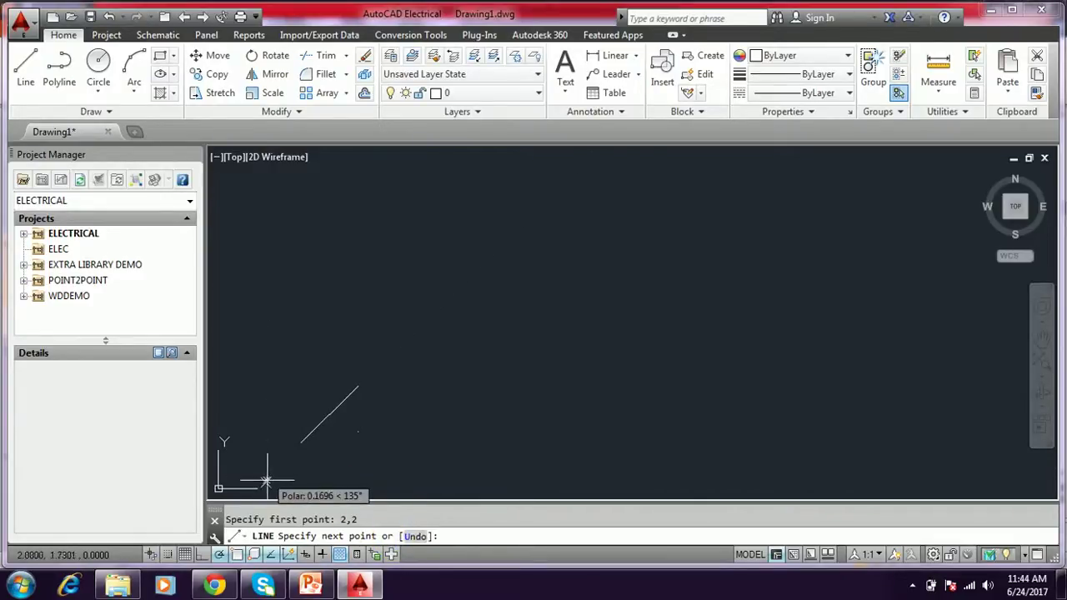
scroll(278, 457, "down", 2)
scroll(279, 457, "up", 3)
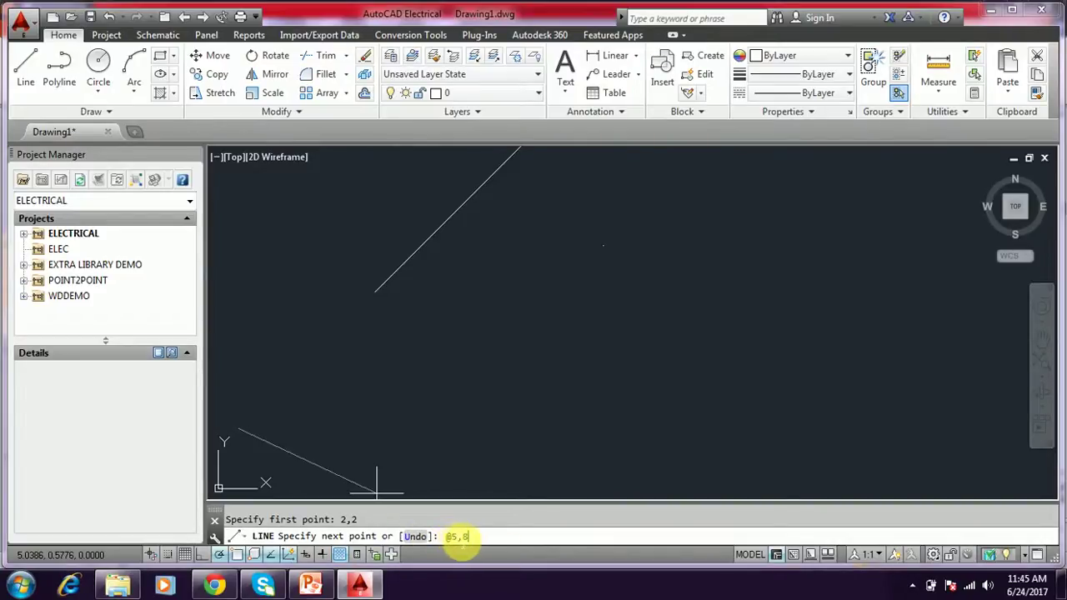
left_click(311, 586)
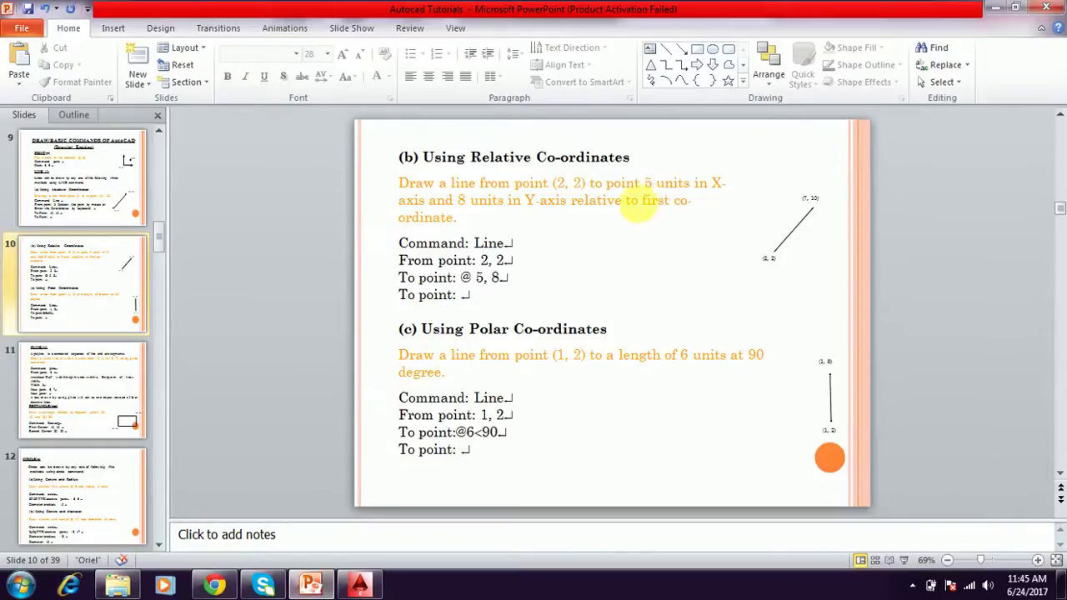
left_click(360, 586)
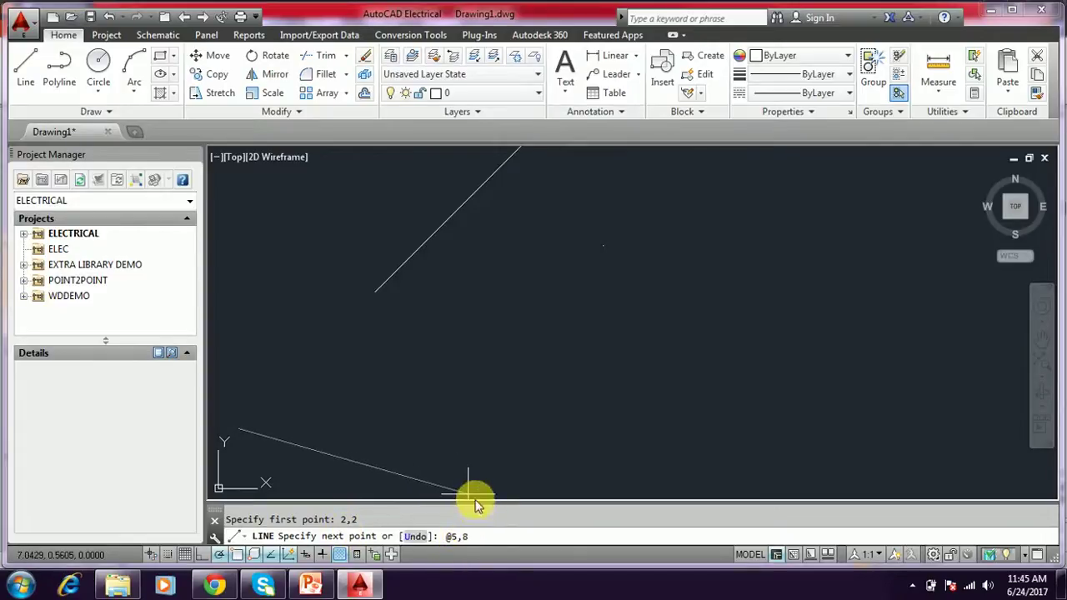
key("Return")
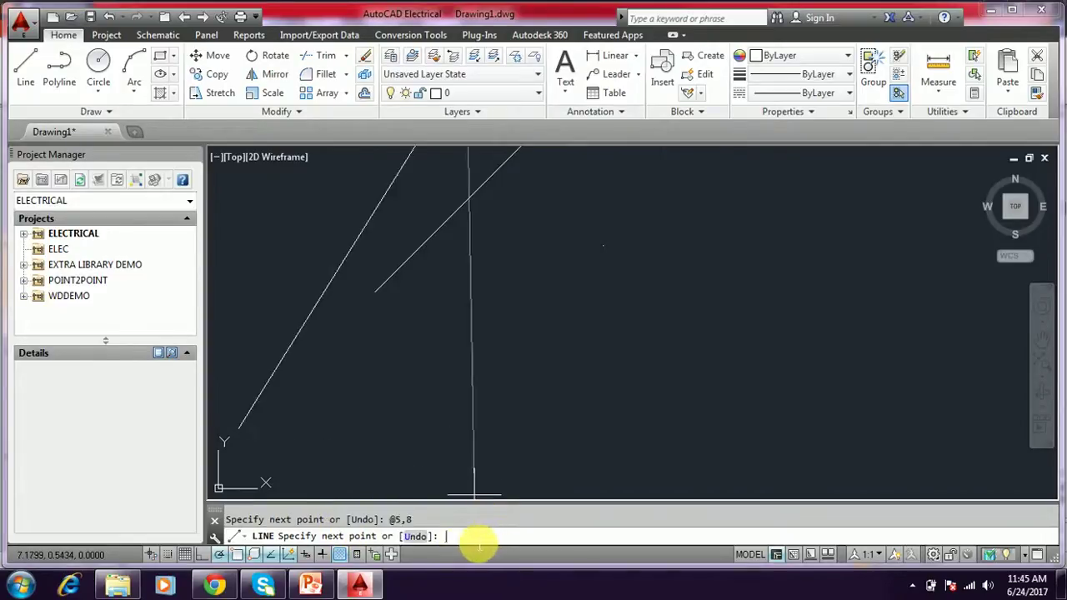
- Check the drawing coordinates at the upper endpoint of the relative-coordinate line and end the Line command
scroll(429, 425, "down", 3)
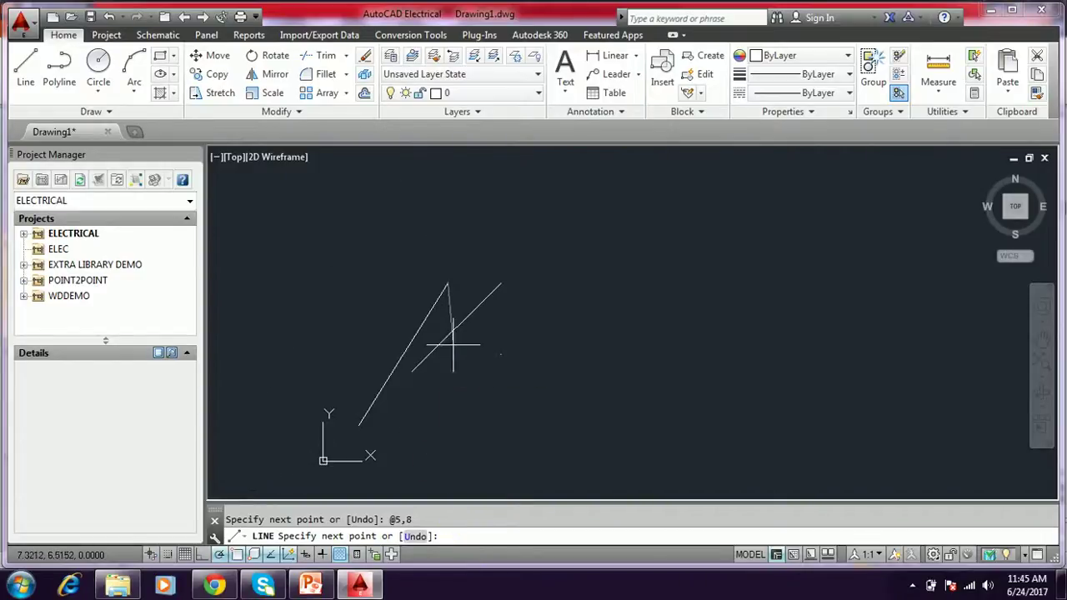
scroll(464, 326, "up", 5)
scroll(453, 309, "down", 3)
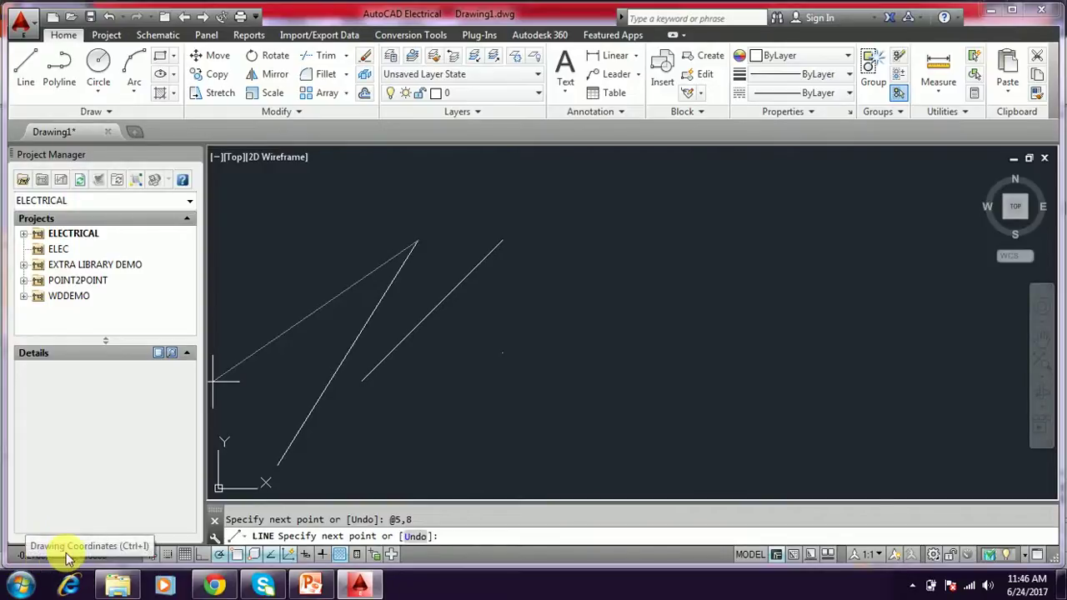
left_click(35, 563)
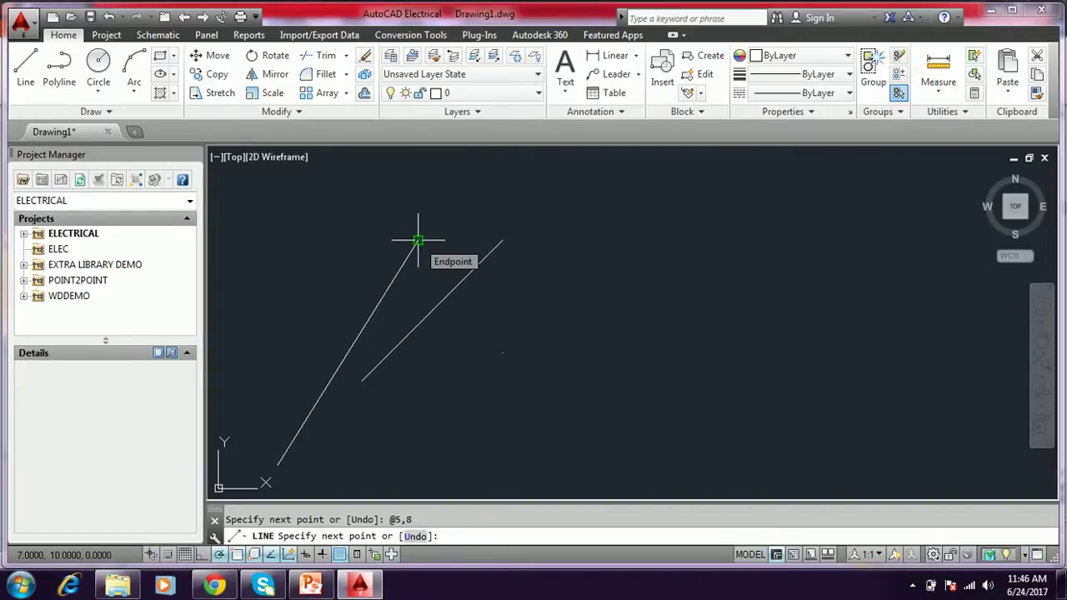
key("Return")
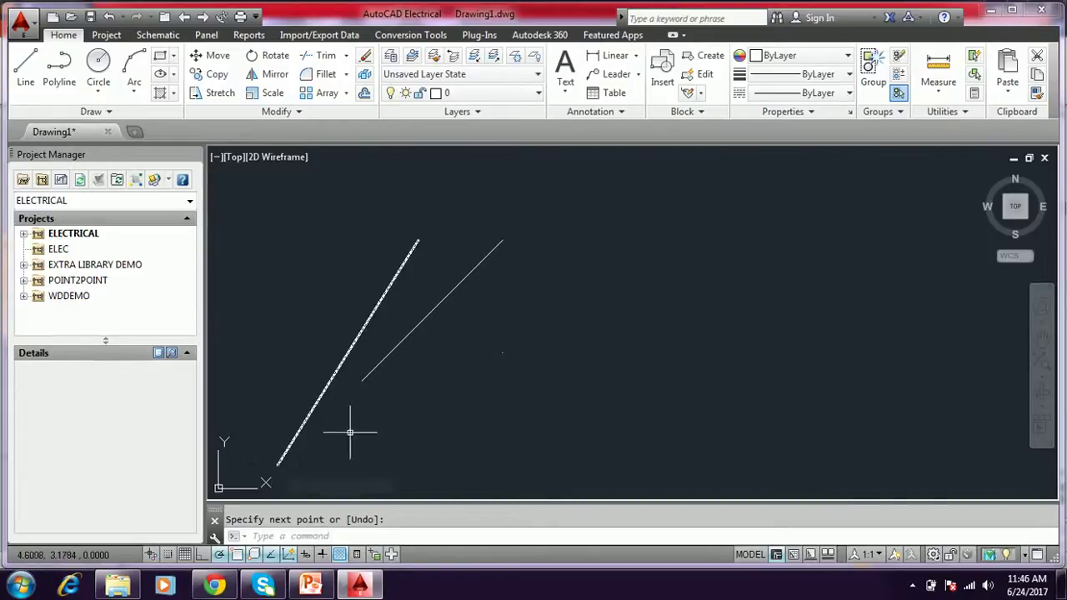
- Read the polar co-ordinates example on slide 10 in PowerPoint and start a line at 1,2 in AutoCAD Electrical
left_click(313, 588)
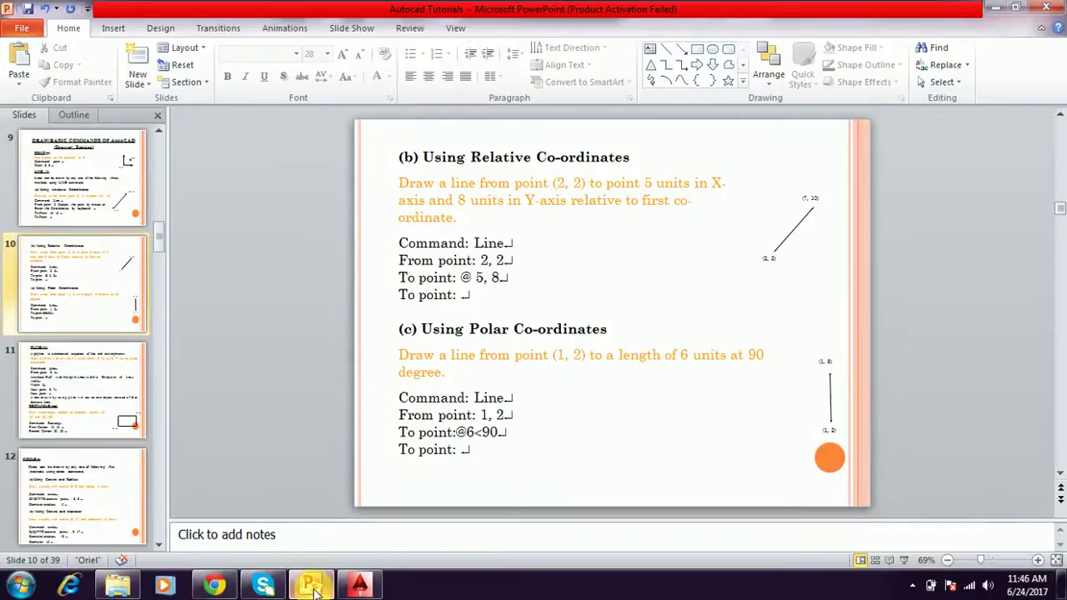
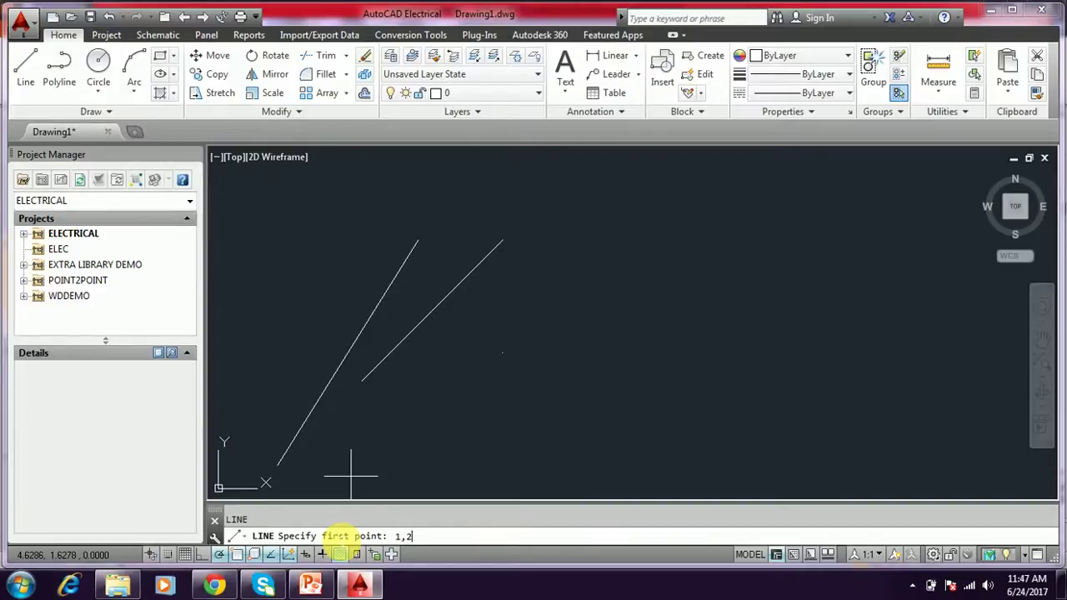
left_click(310, 587)
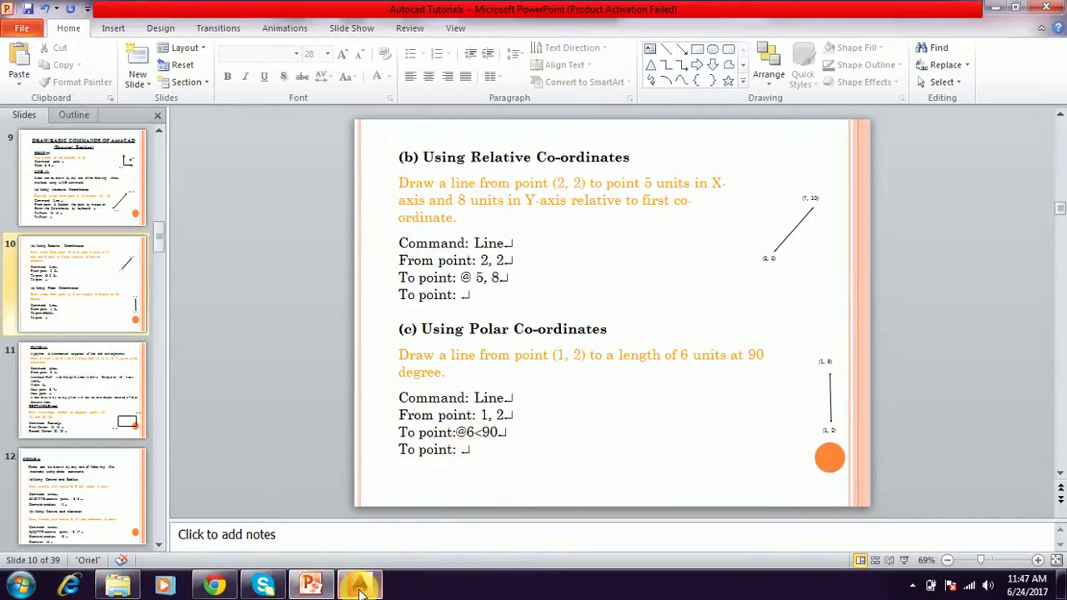
mouse_move(361, 591)
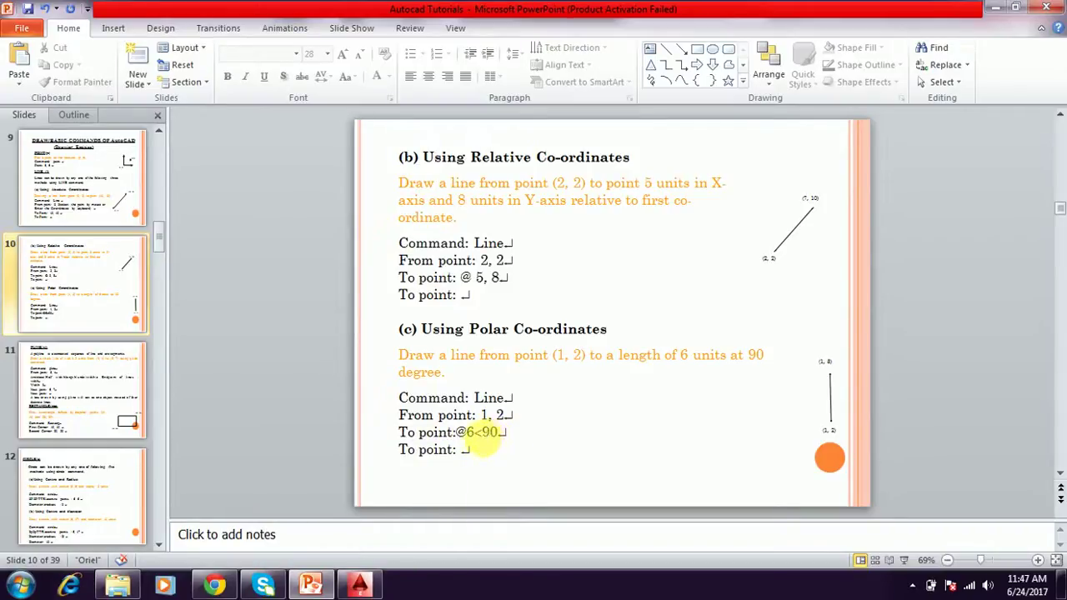
left_click(361, 585)
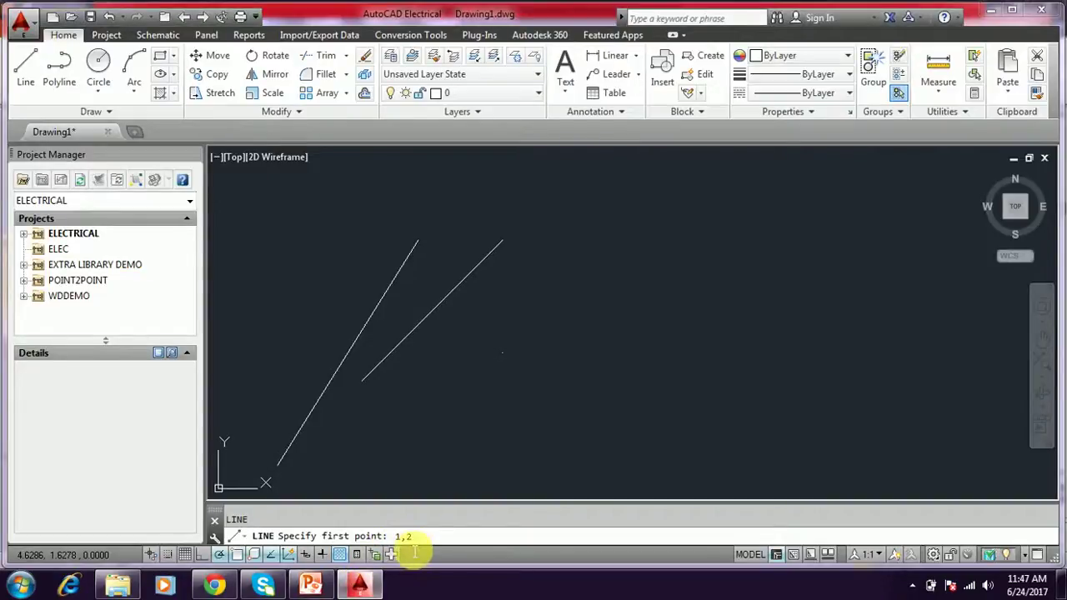
key("Return")
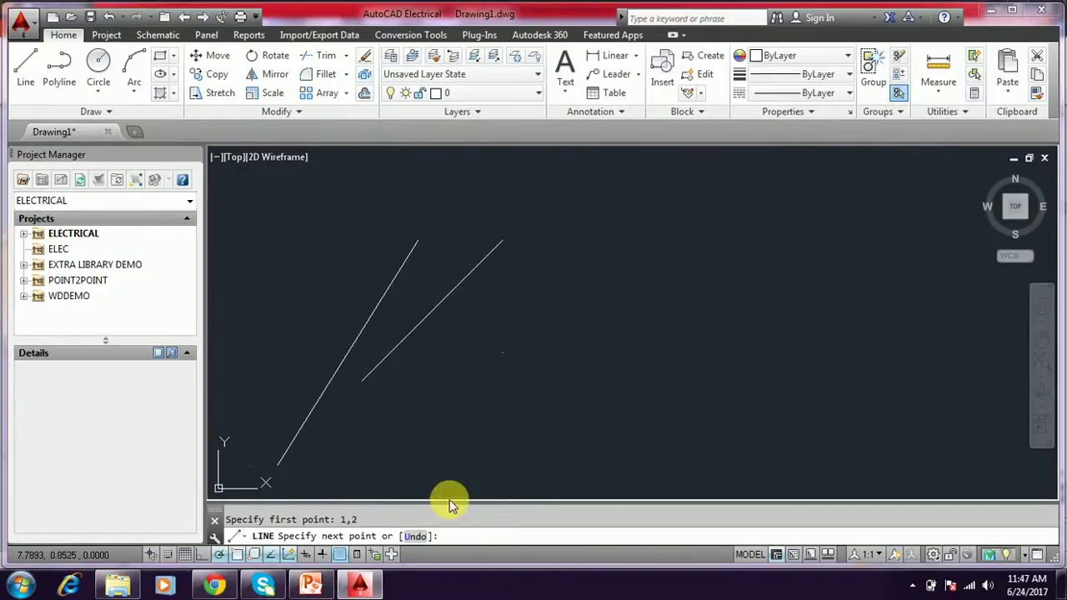
- Draw the line to the polar point @6<90, checking the notation on slide 10, and end the Line command
type("@")
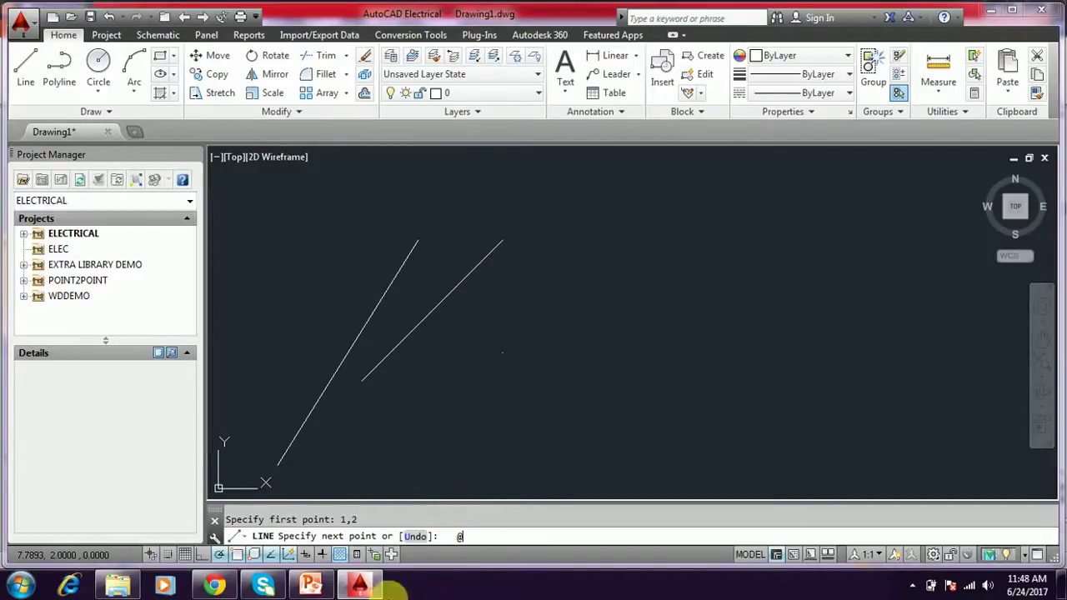
left_click(311, 586)
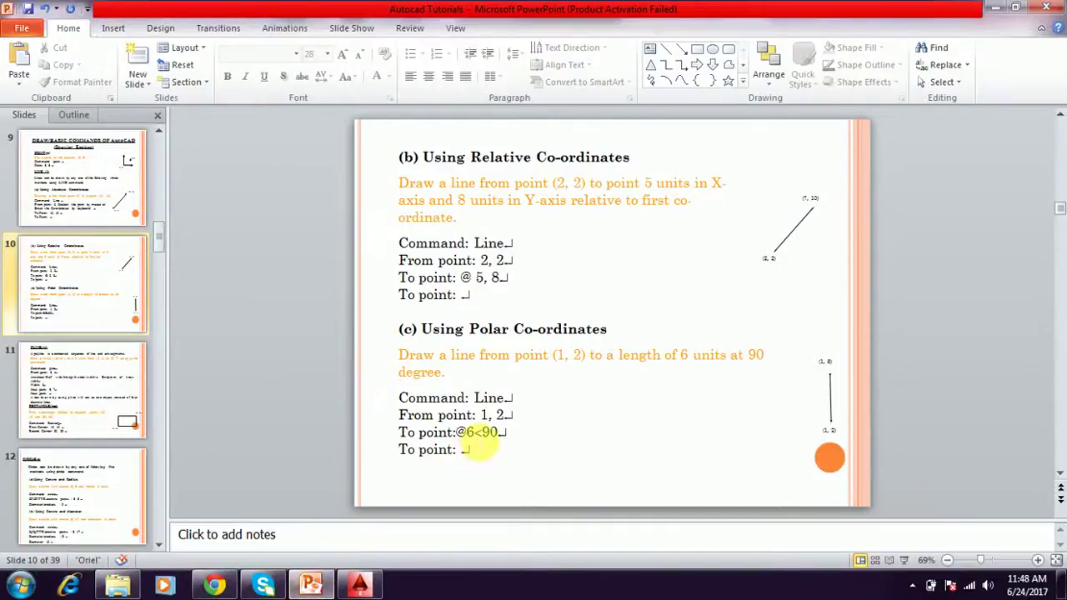
left_click(367, 588)
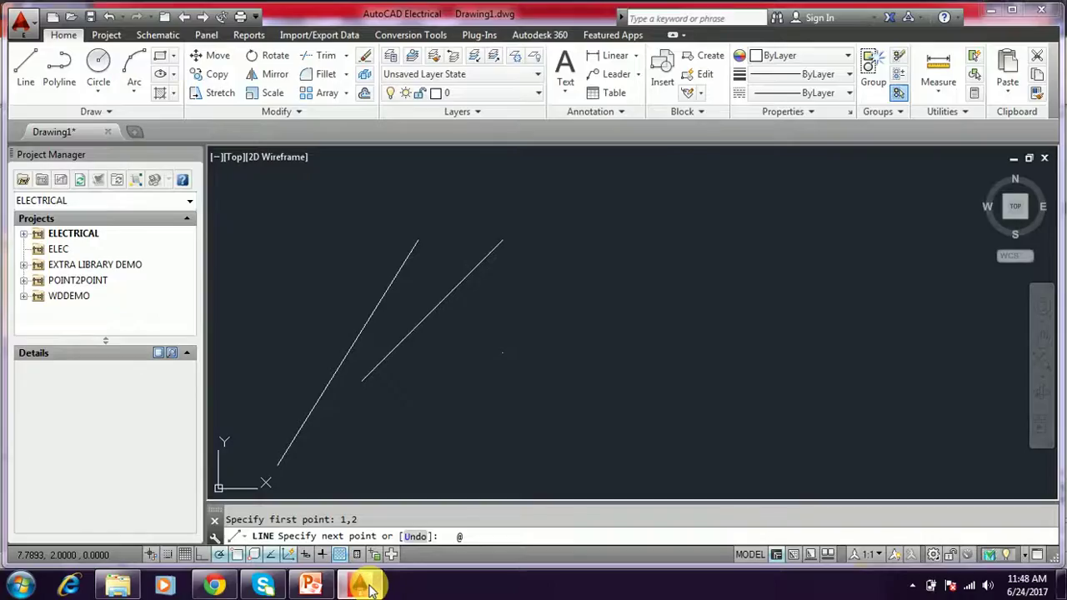
type("6")
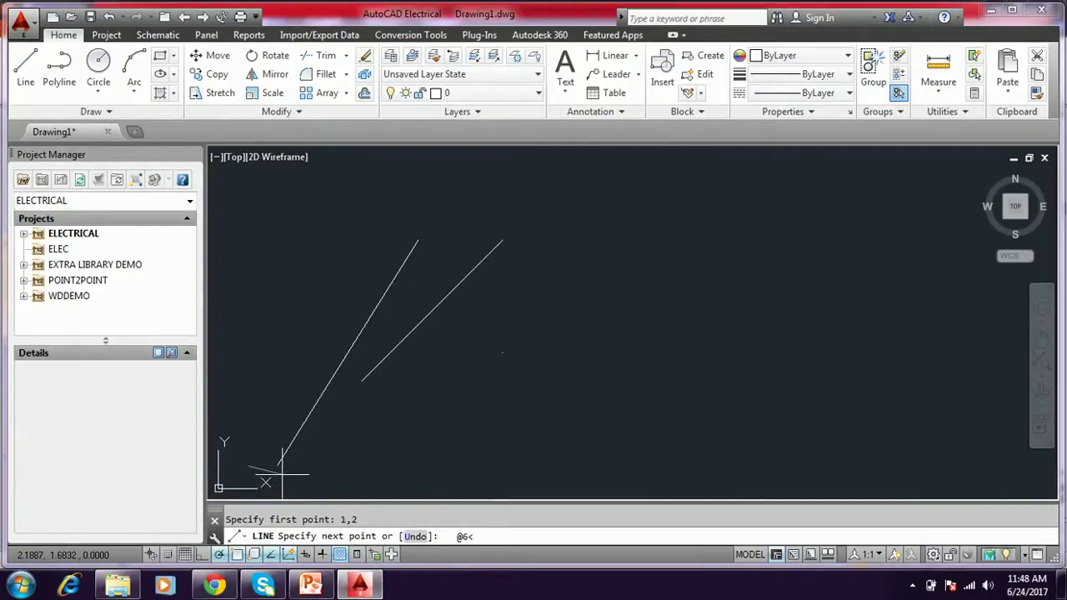
type("<90")
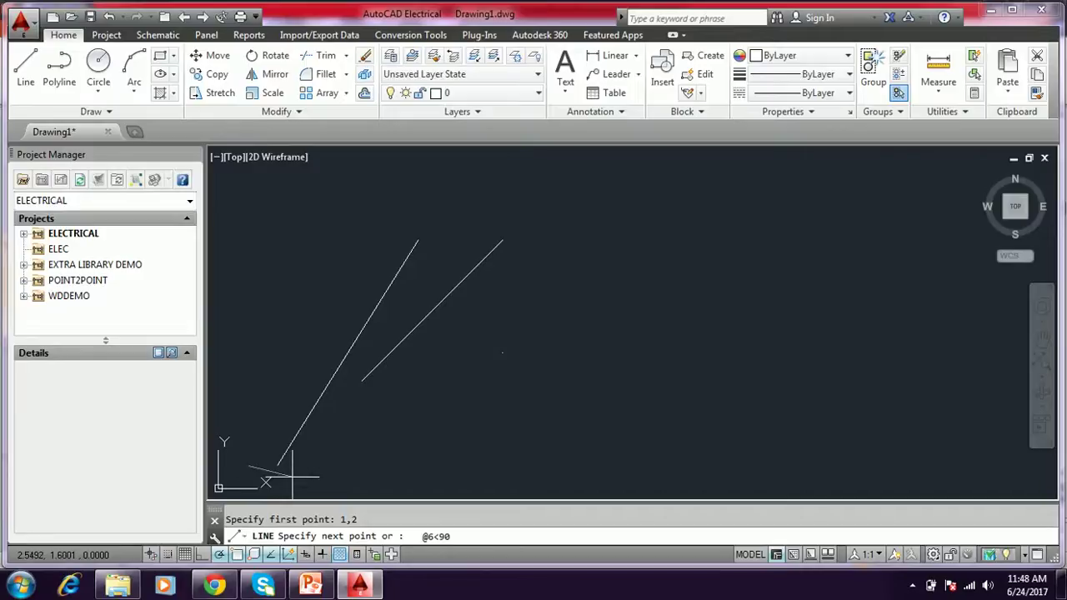
key("Return")
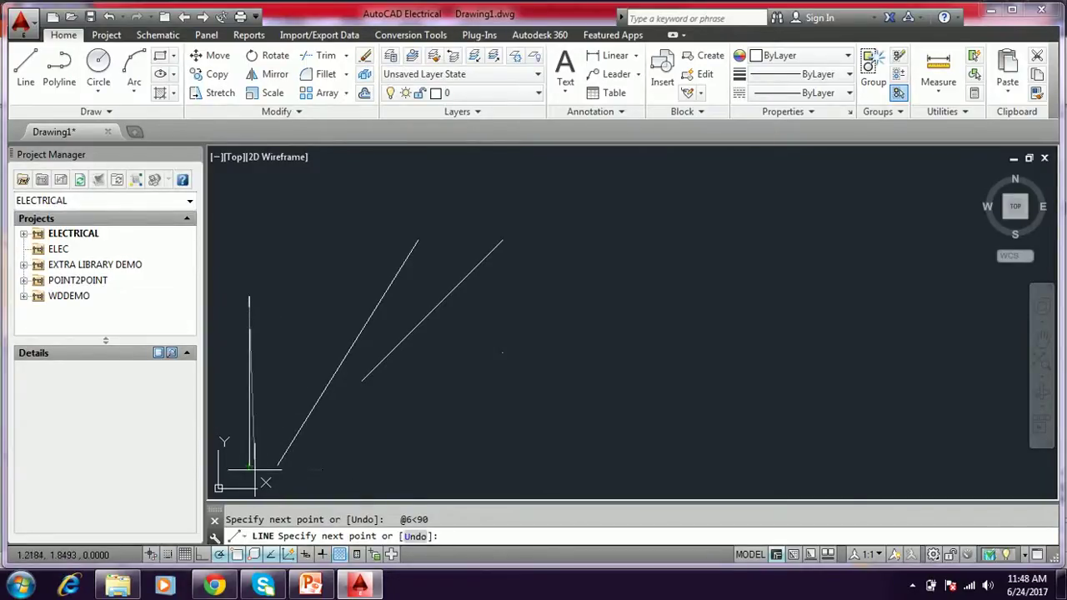
scroll(259, 338, "down", 3)
scroll(255, 337, "up", 2)
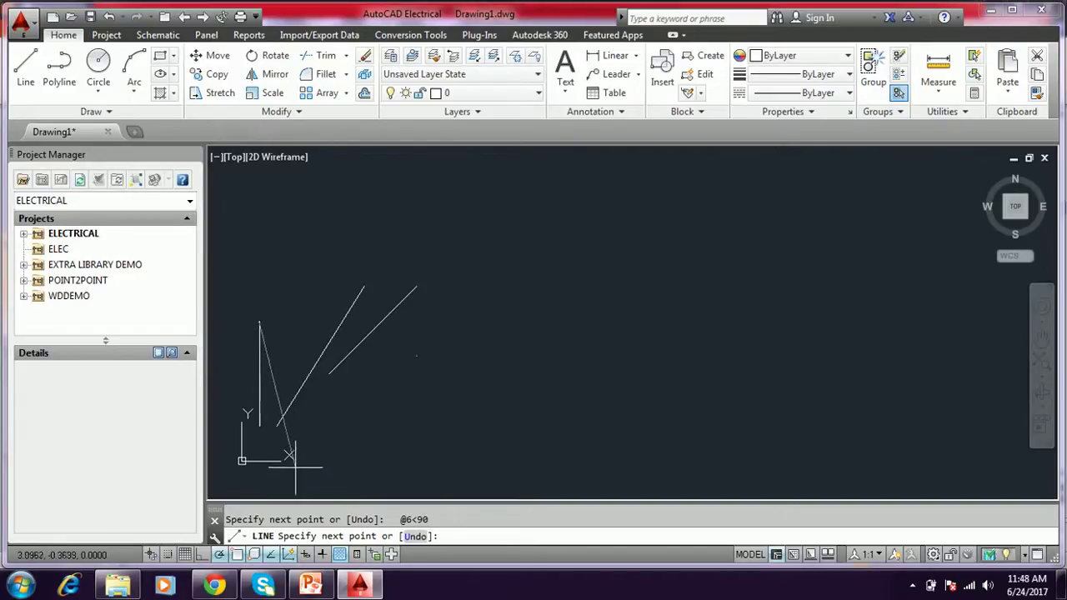
key("Return")
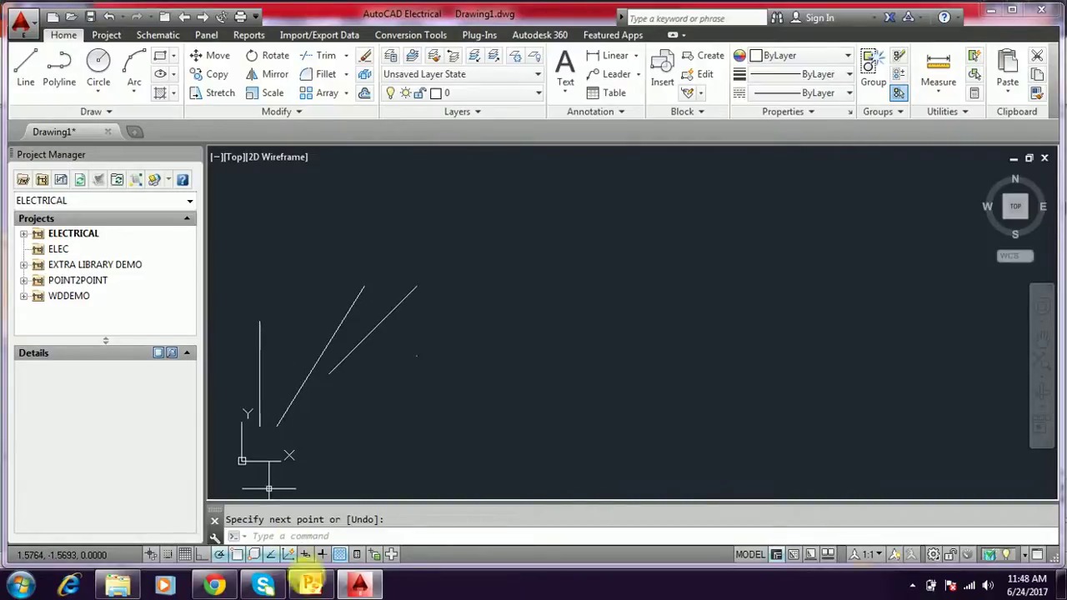
- Recheck the polar co-ordinates example on slide 10 in PowerPoint and return to AutoCAD Electrical
left_click(314, 587)
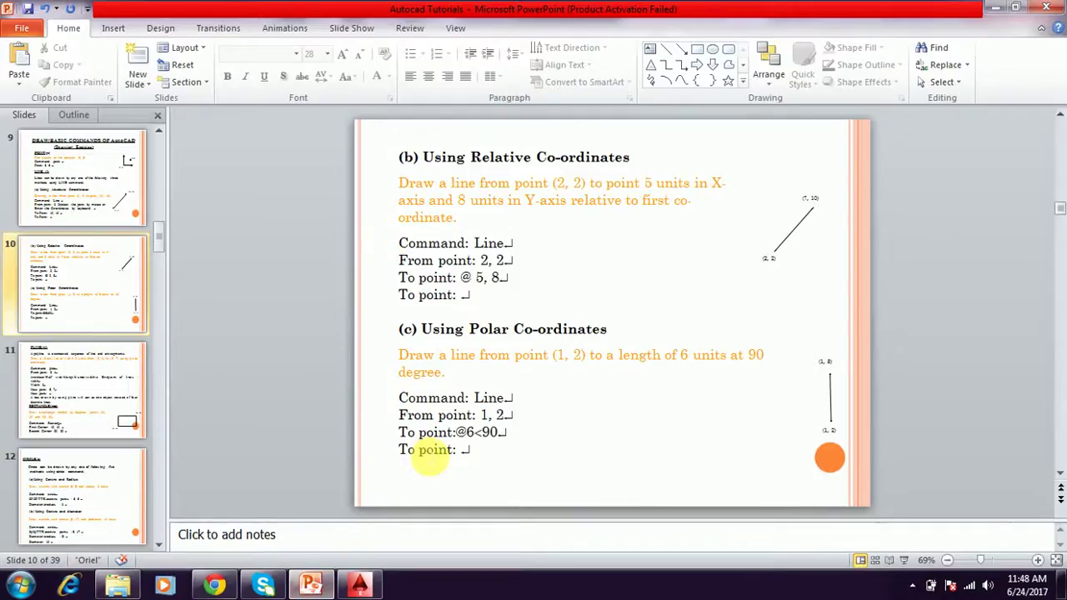
left_click(360, 588)
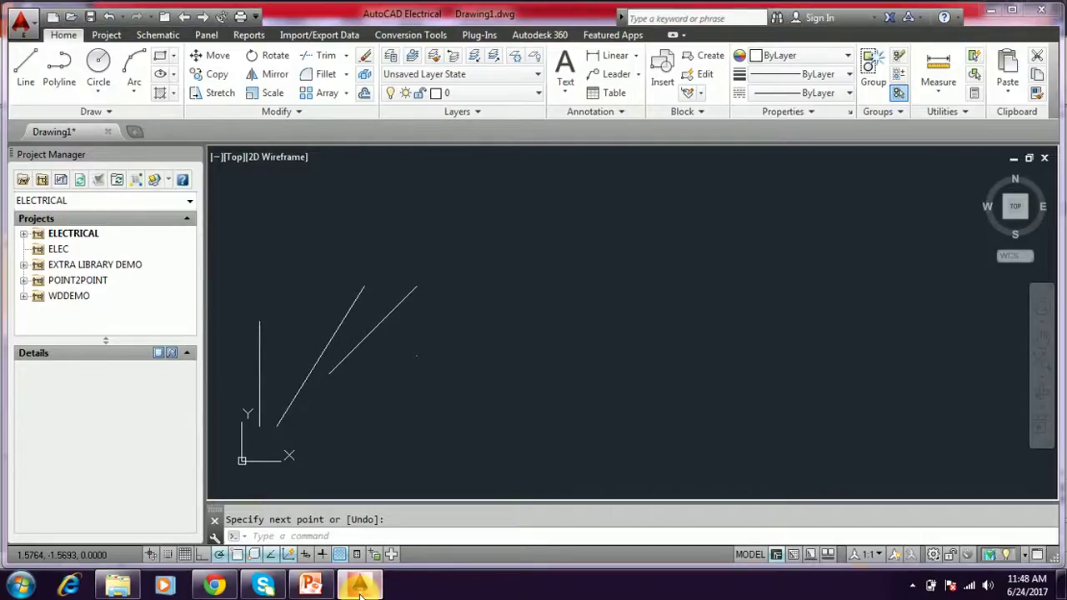